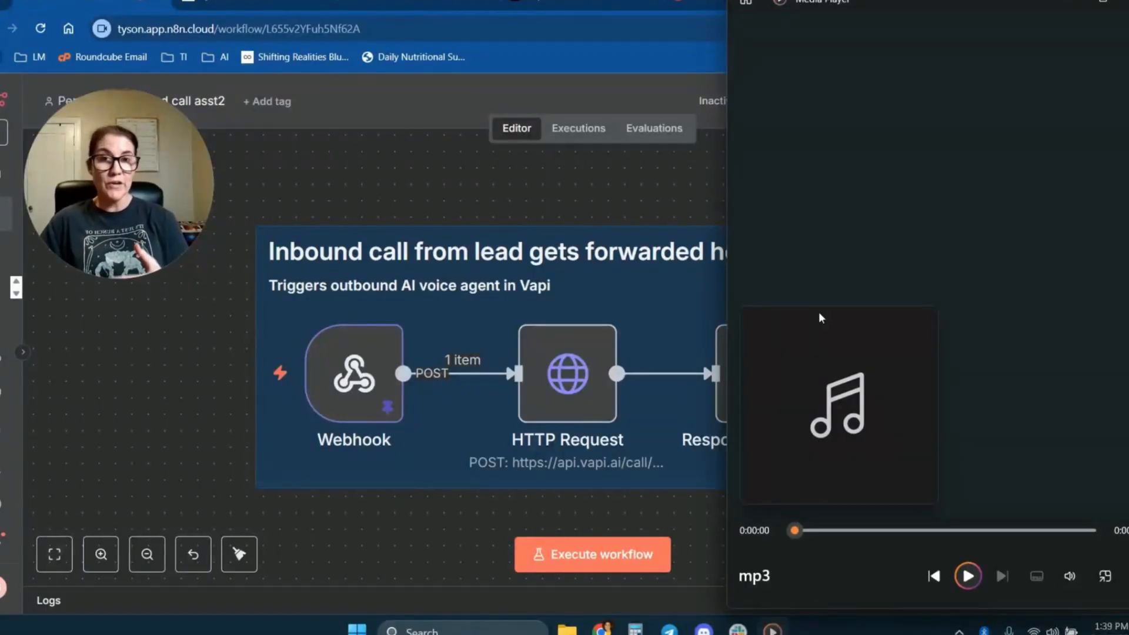
# Play the mp3 audio greeting in Media Player.
pyautogui.click(968, 575)
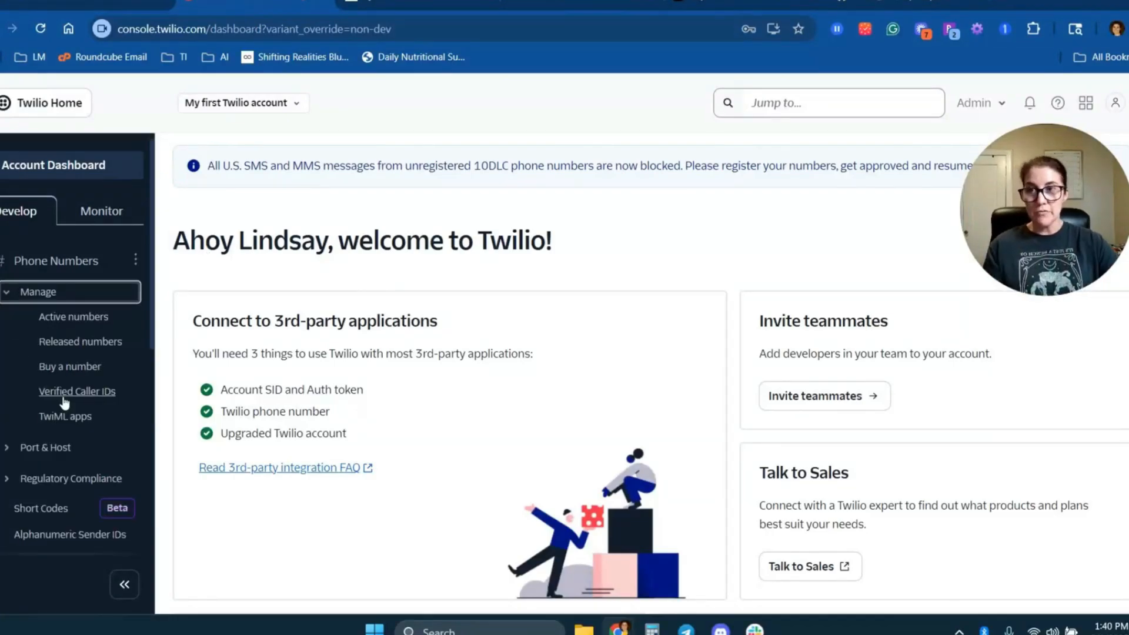
# Switch to the Twilio console and examine the Buy a Number page for United States phone numbers.
pyautogui.click(67, 367)
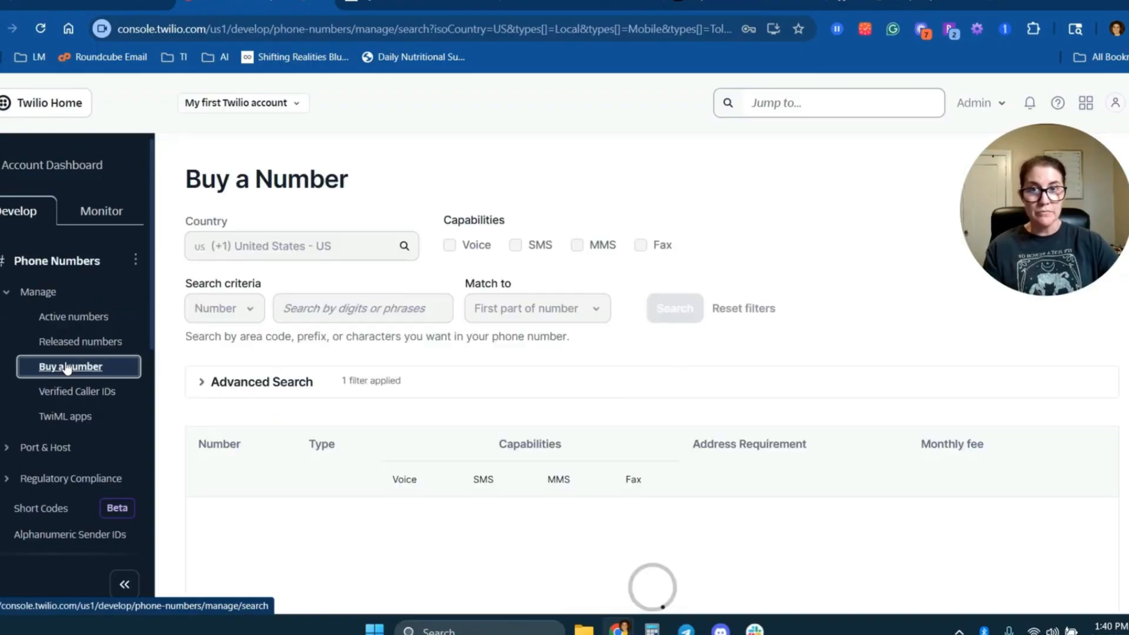
pyautogui.click(344, 312)
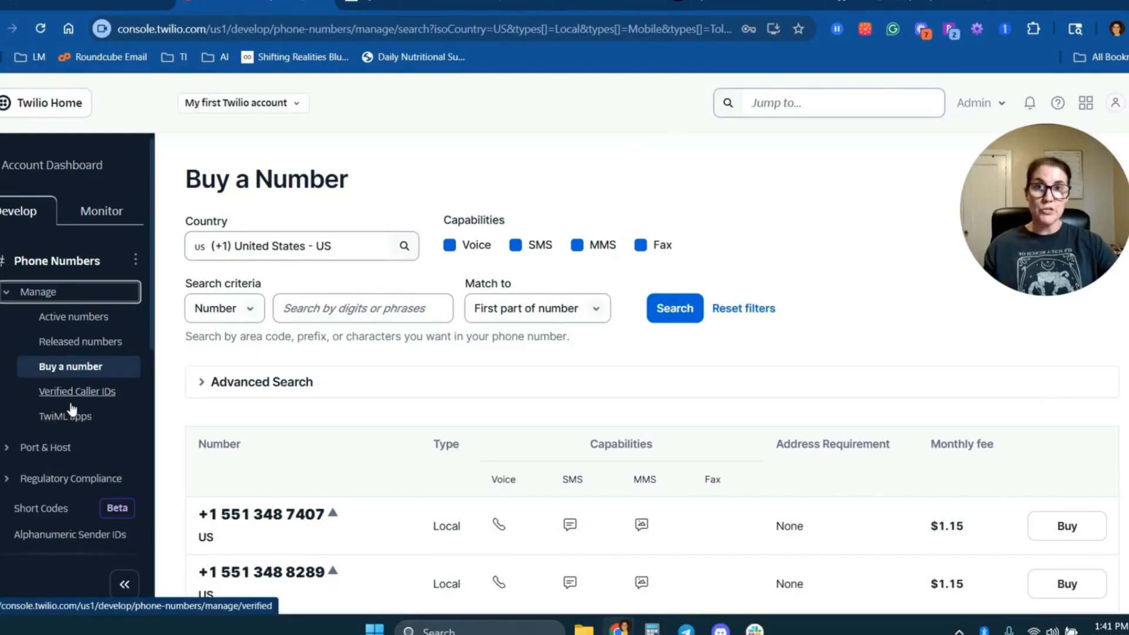
# Find TwiML Bins among Twilio's developer tools and start a new bin.
pyautogui.scroll(-5, 72, 408)
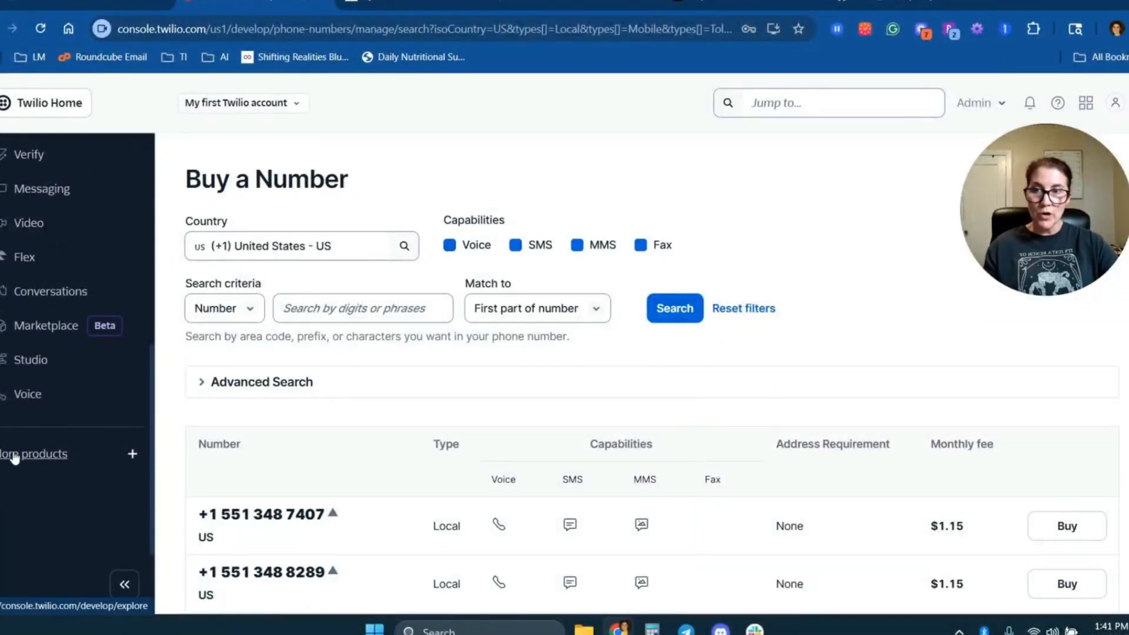
pyautogui.click(39, 454)
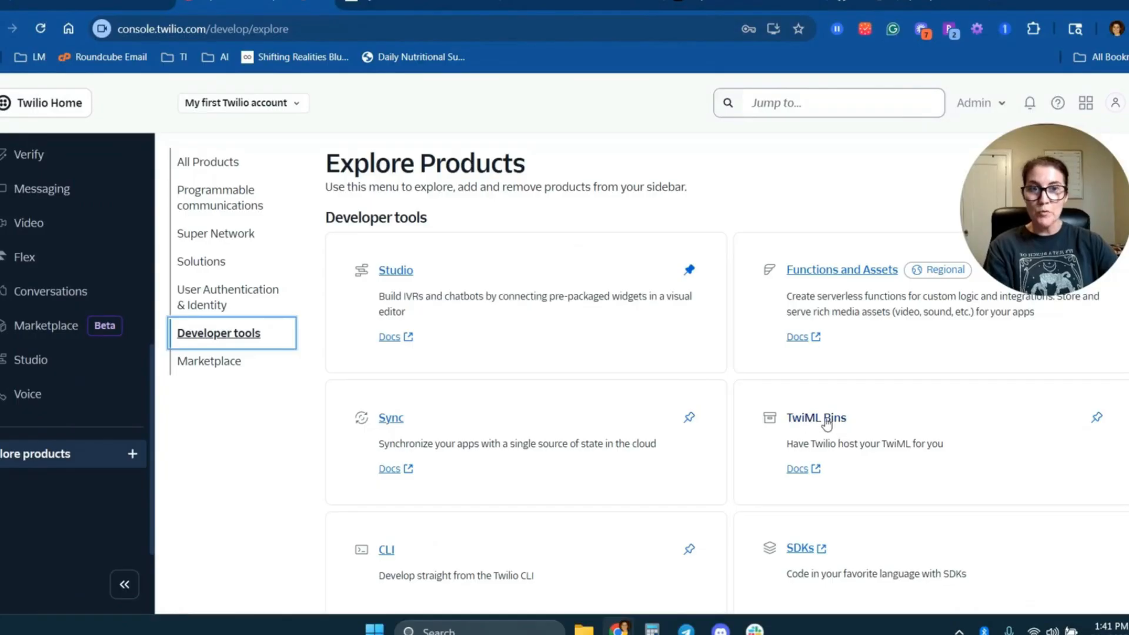
pyautogui.click(817, 421)
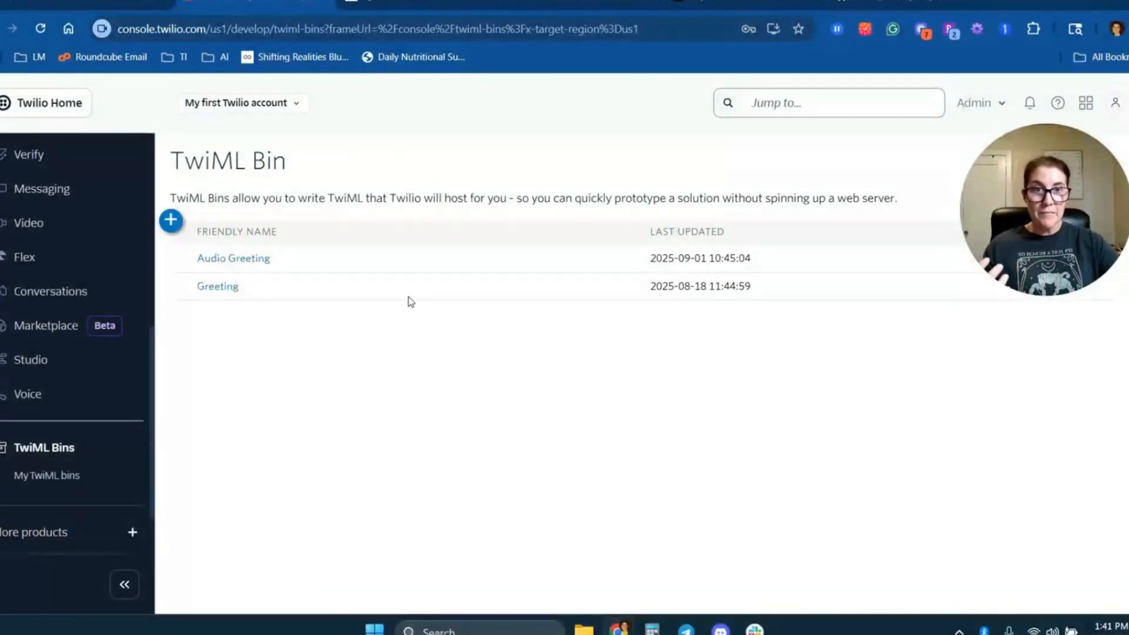
pyautogui.click(172, 221)
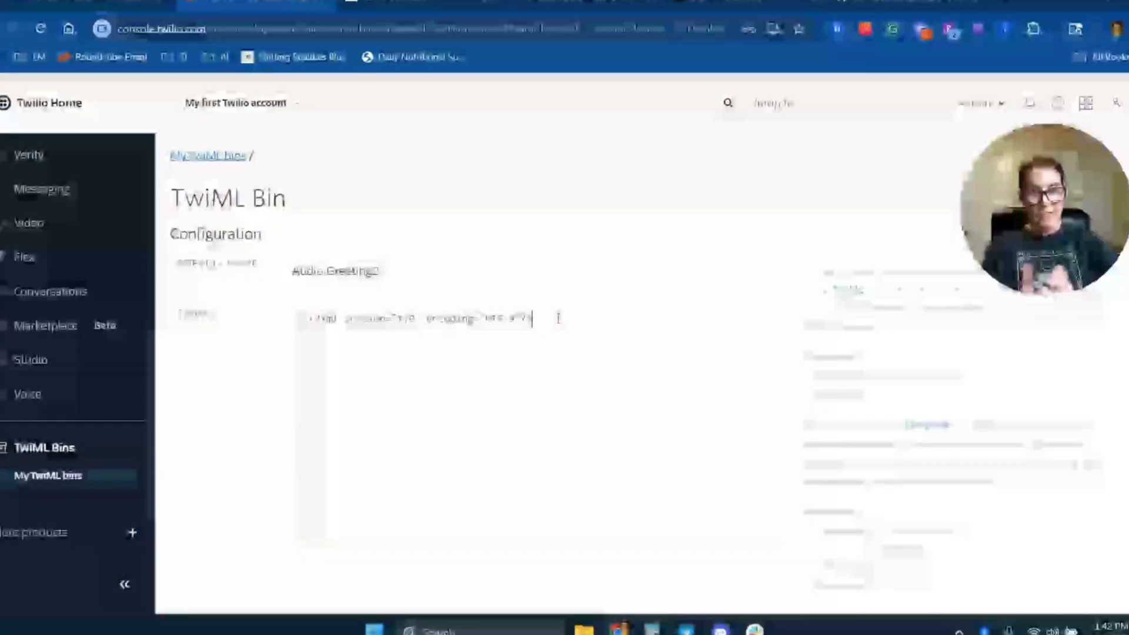
# Replace the default XML declaration in the Audio Greeting2 bin with a Response block that plays mp3.mp3 from its raw GitHub URL.
pyautogui.moveTo(534, 318); pyautogui.dragTo(290, 312)
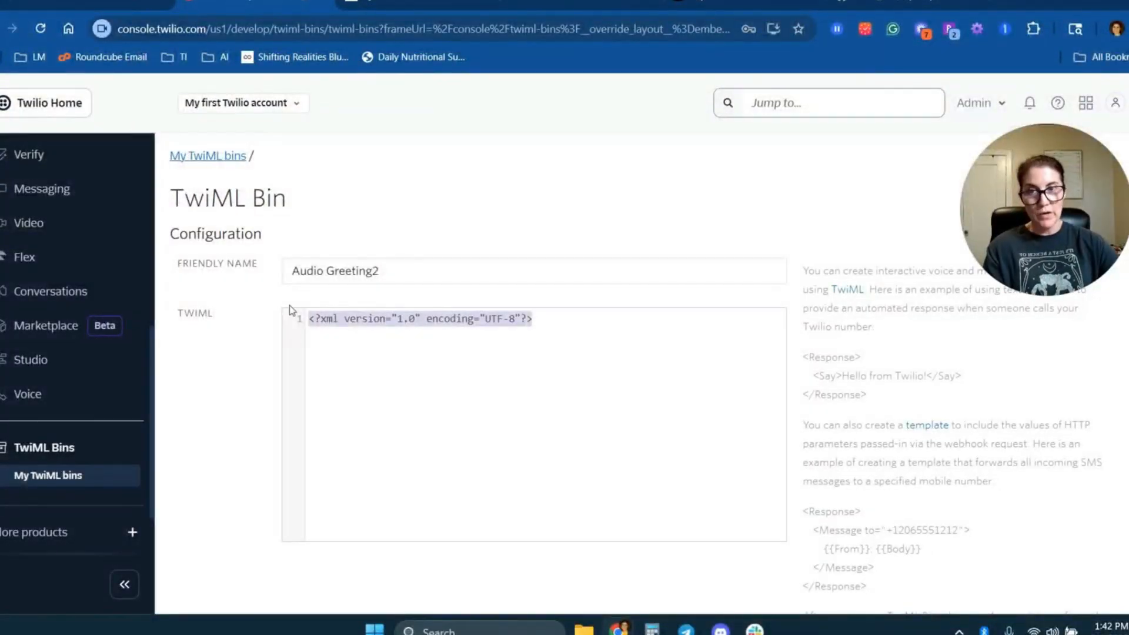
pyautogui.click(289, 305)
pyautogui.write('<Response>  <Play>https://github.com/theclaw33/audio_files/raw/refs/heads/main/mp3.mp3</Play> </Response>')
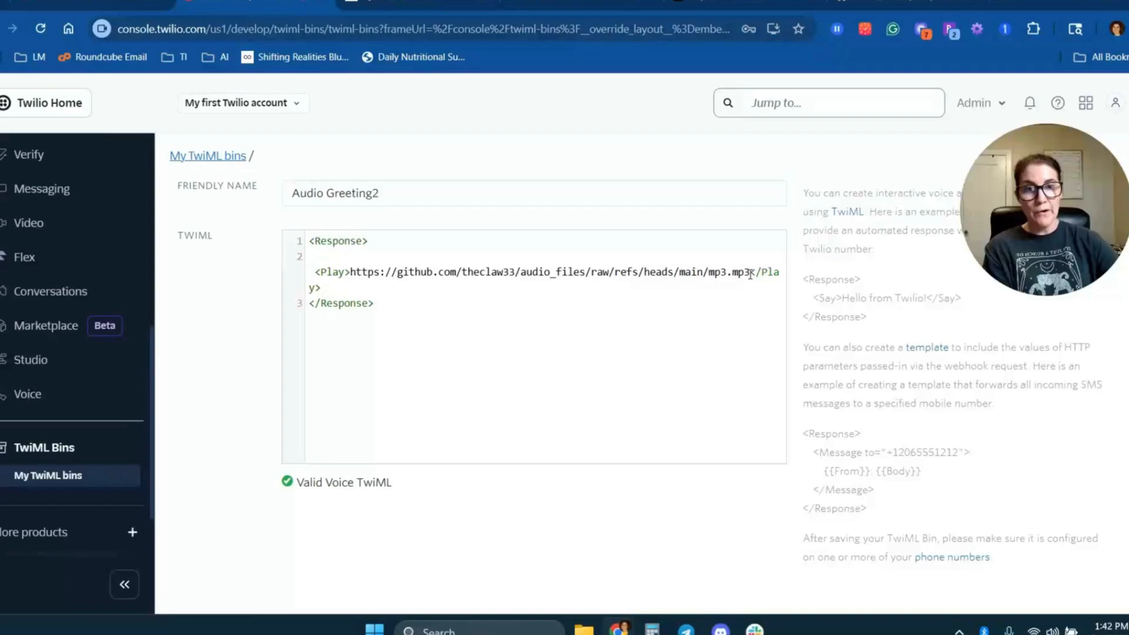
# Copy the View raw link address of mp3.mp3 from the audio_files GitHub repository and select the matching Play URL in the bin.
pyautogui.moveTo(750, 272); pyautogui.dragTo(357, 275)
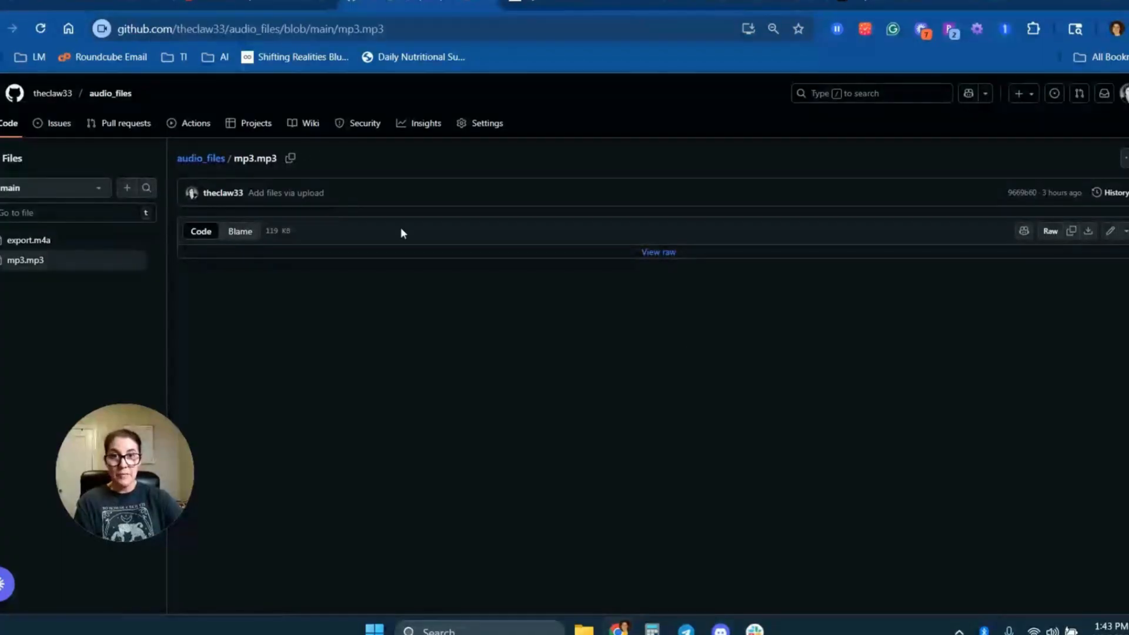
pyautogui.rightClick(649, 253)
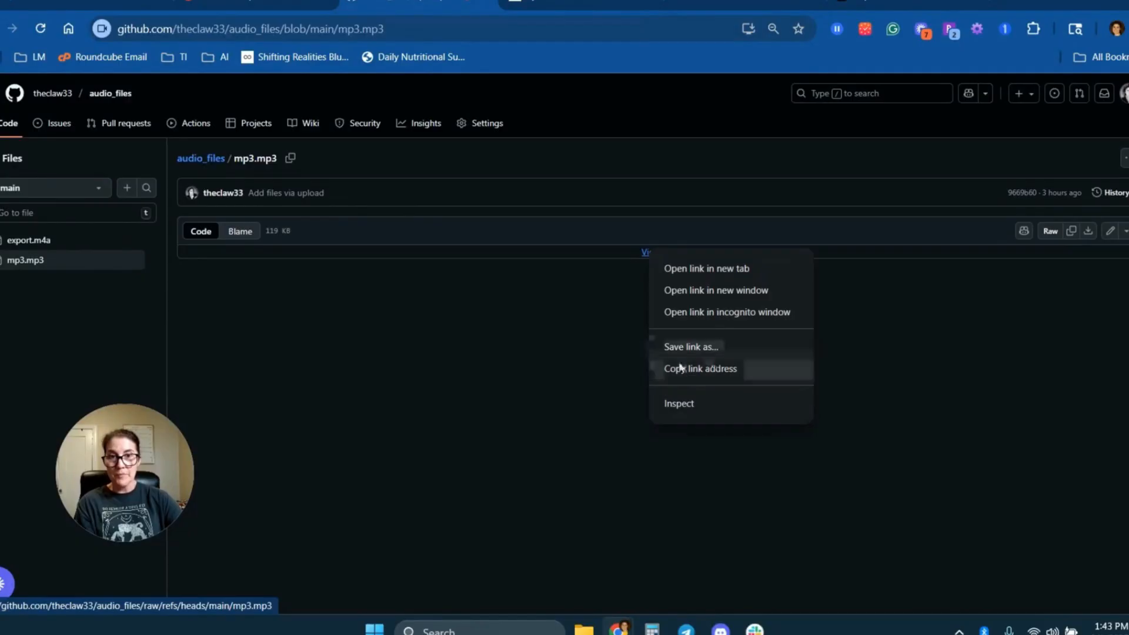
pyautogui.click(707, 371)
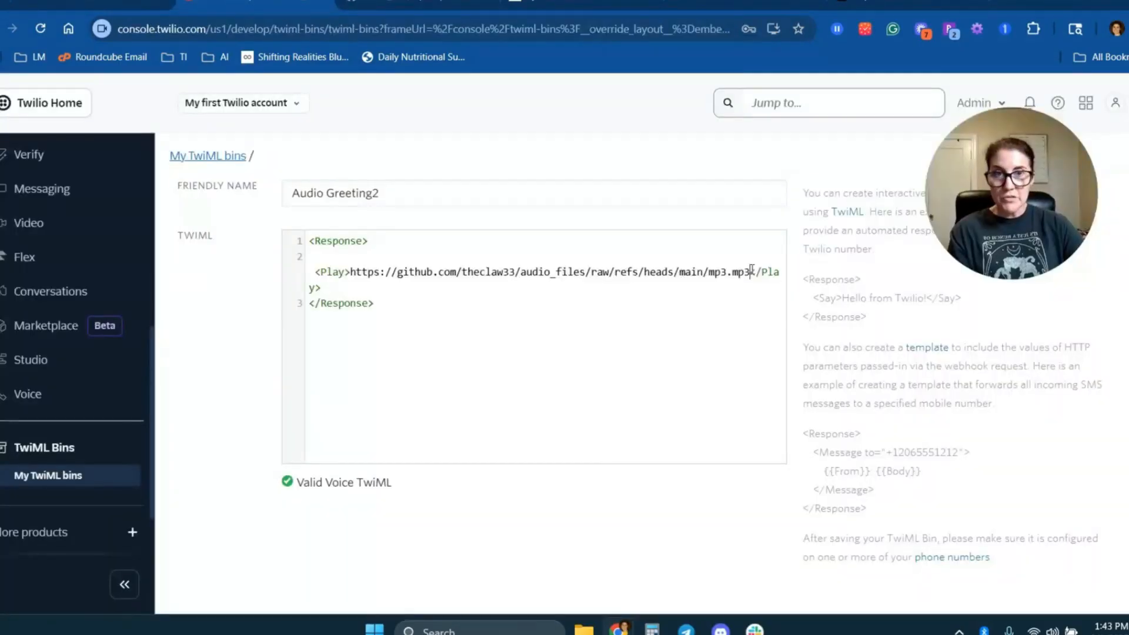
pyautogui.moveTo(750, 271); pyautogui.dragTo(351, 274)
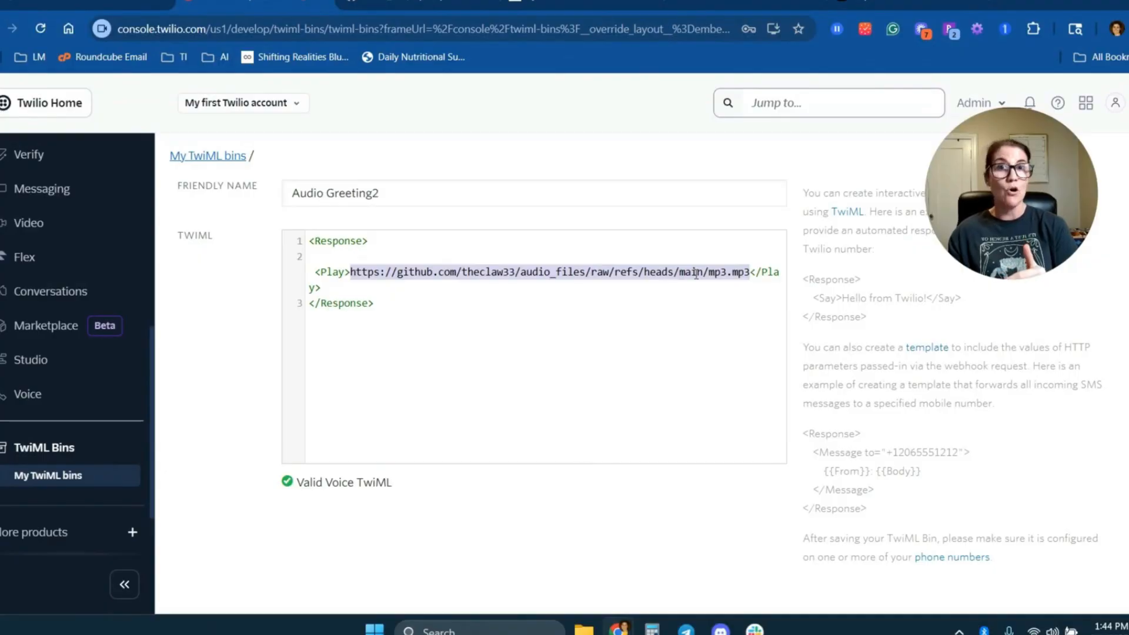
# Create the Audio Greeting2 TwiML Bin and copy its handler URL.
pyautogui.scroll(-1, 229, 444)
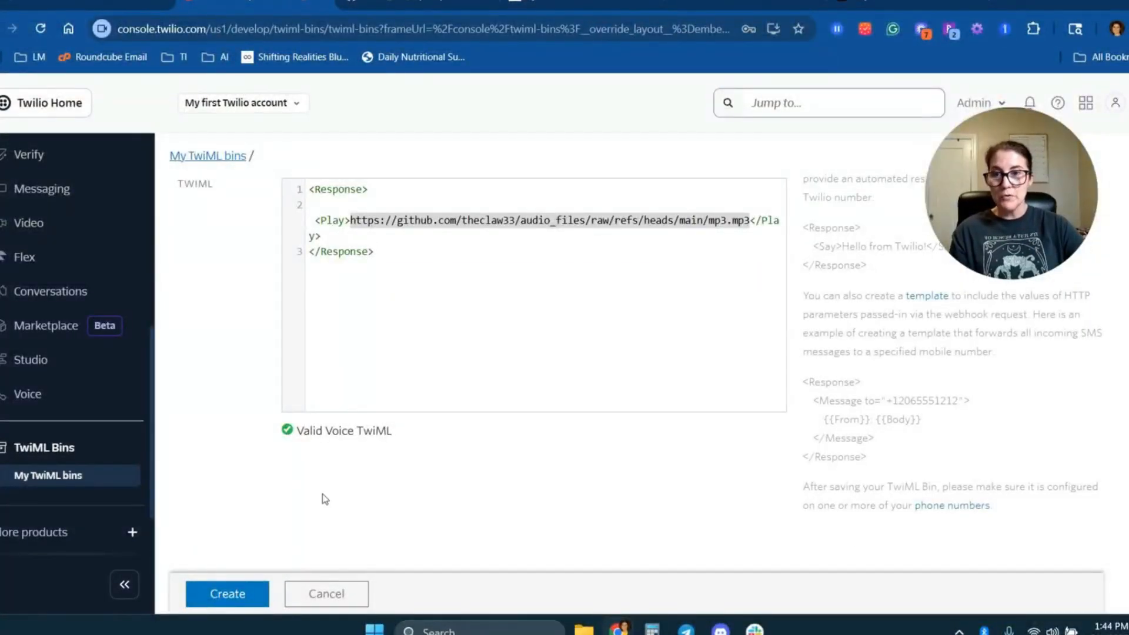
pyautogui.click(248, 596)
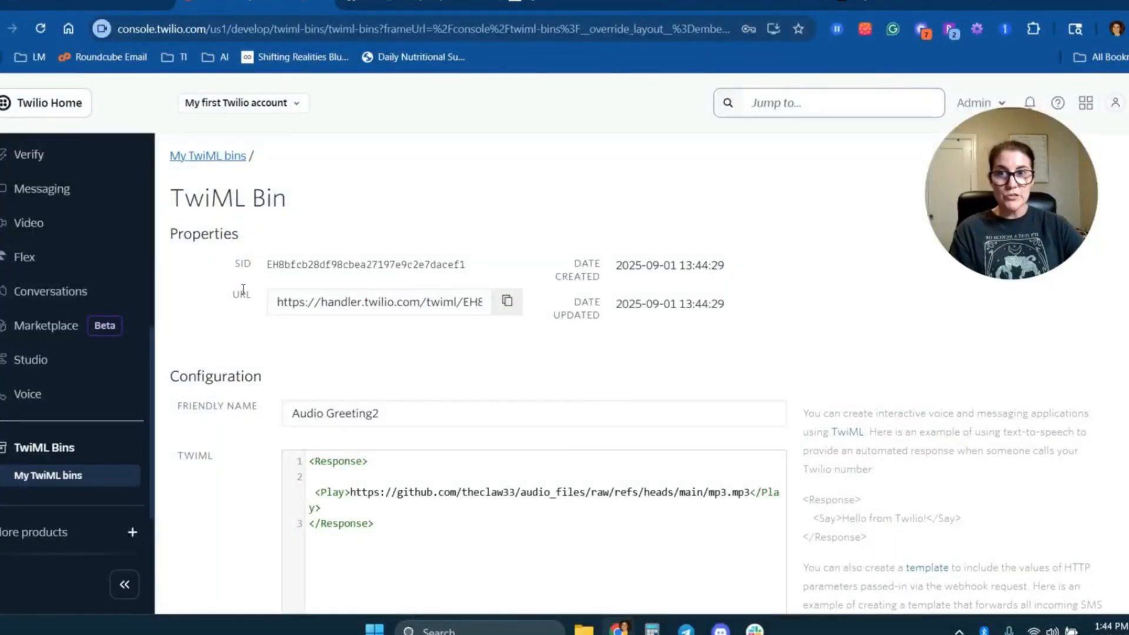
pyautogui.click(507, 302)
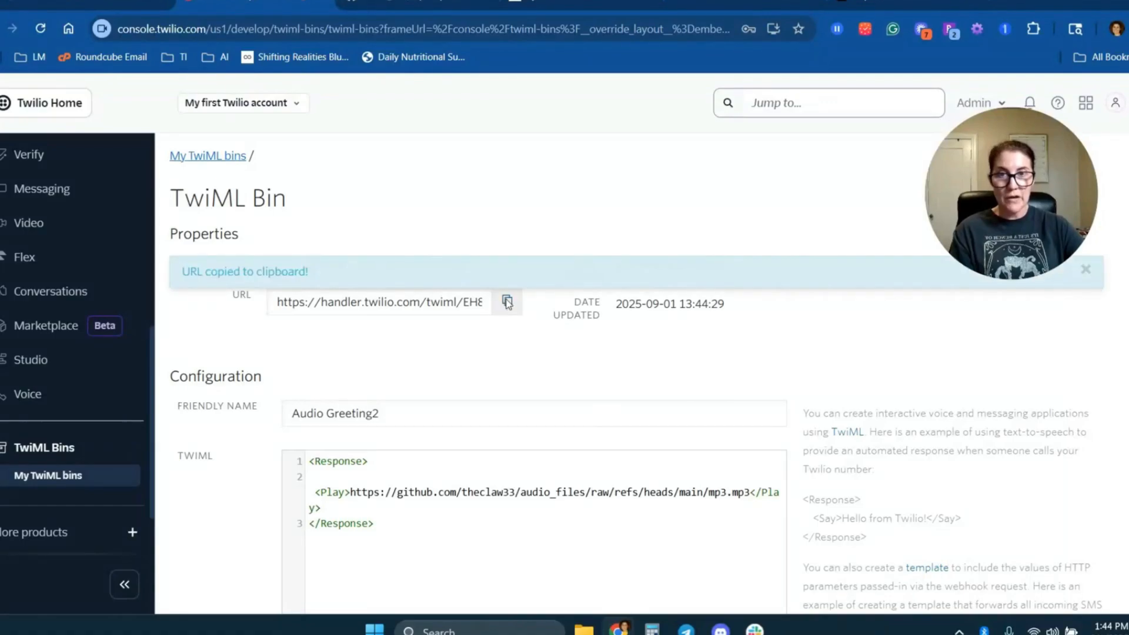
# Create a TwiML App named Audio Greeting2 with the copied bin URL as its voice Request URL.
pyautogui.scroll(10, 60, 421)
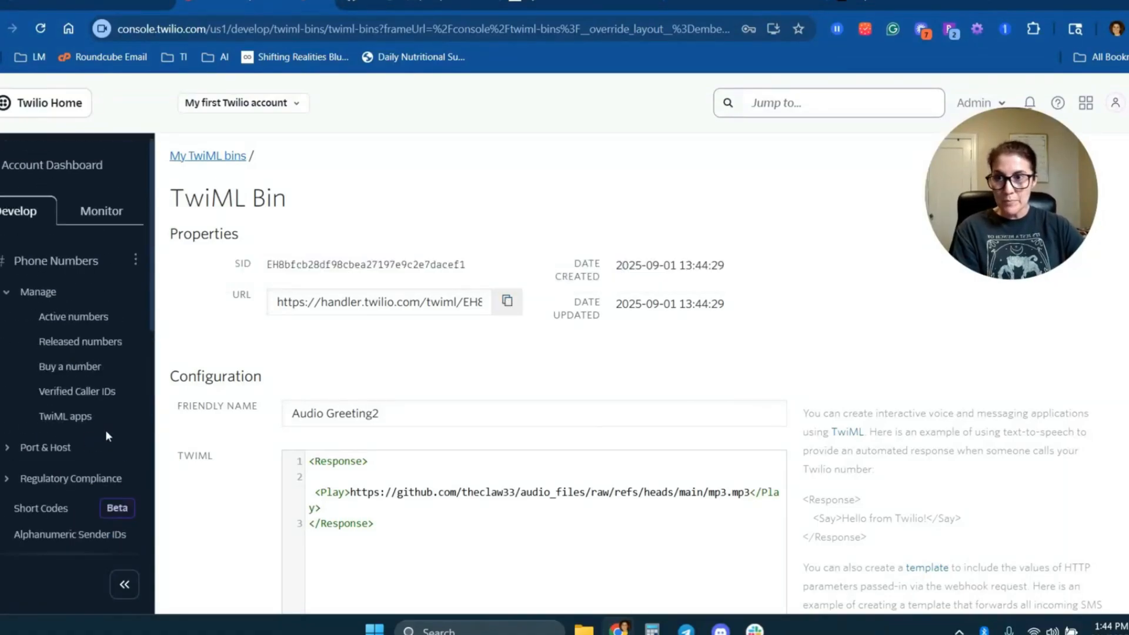
pyautogui.click(59, 420)
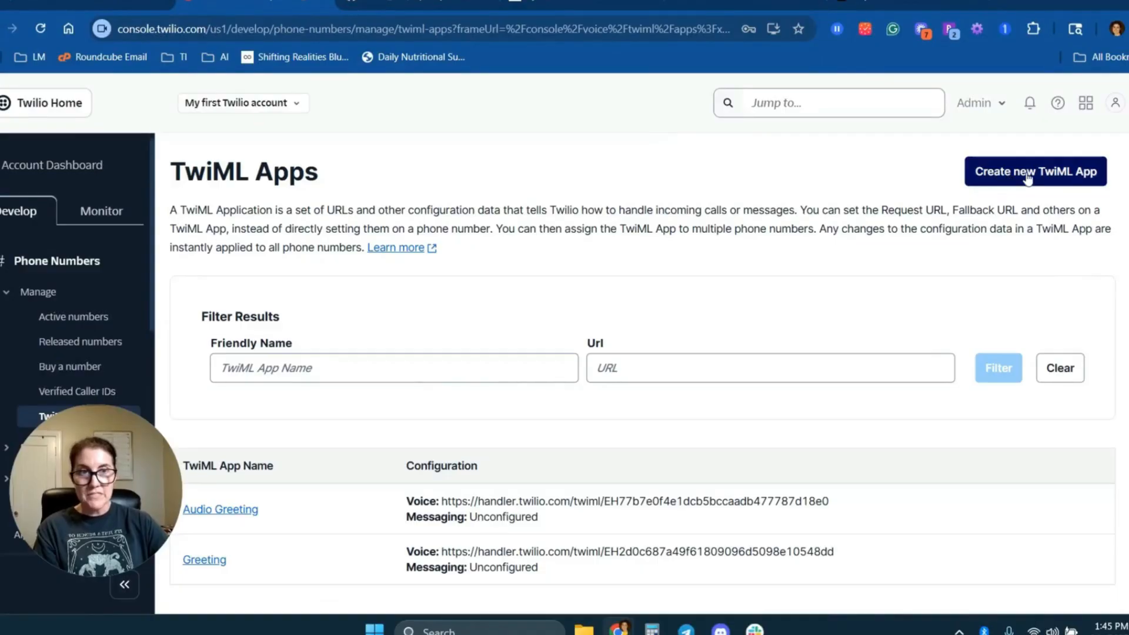
pyautogui.click(1031, 173)
pyautogui.click(612, 266)
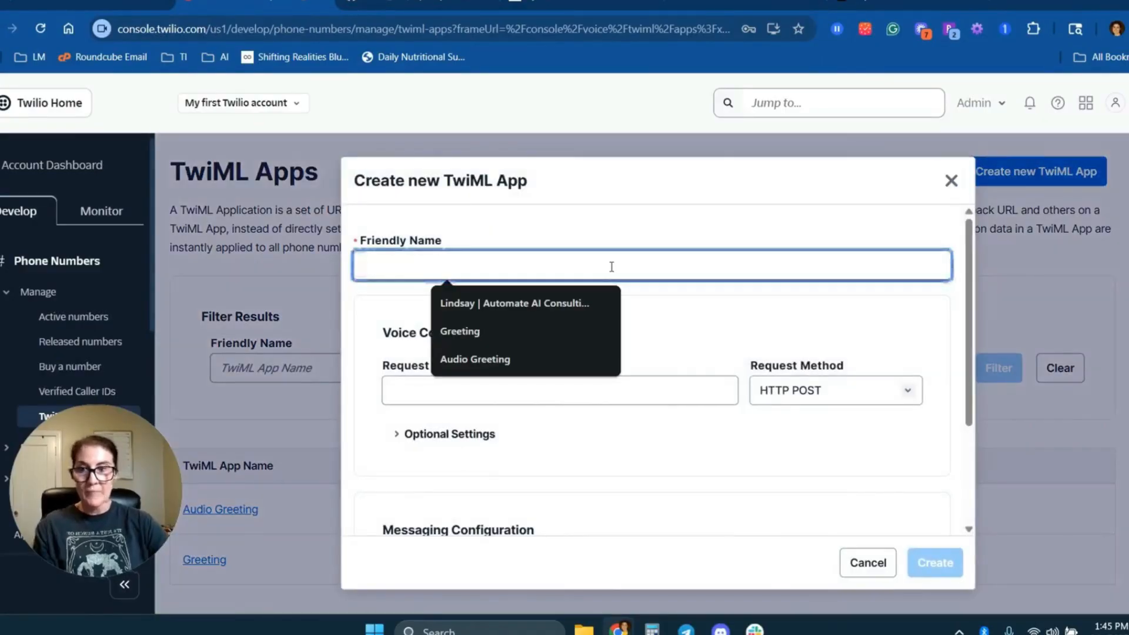
pyautogui.write('Audio Greeting2')
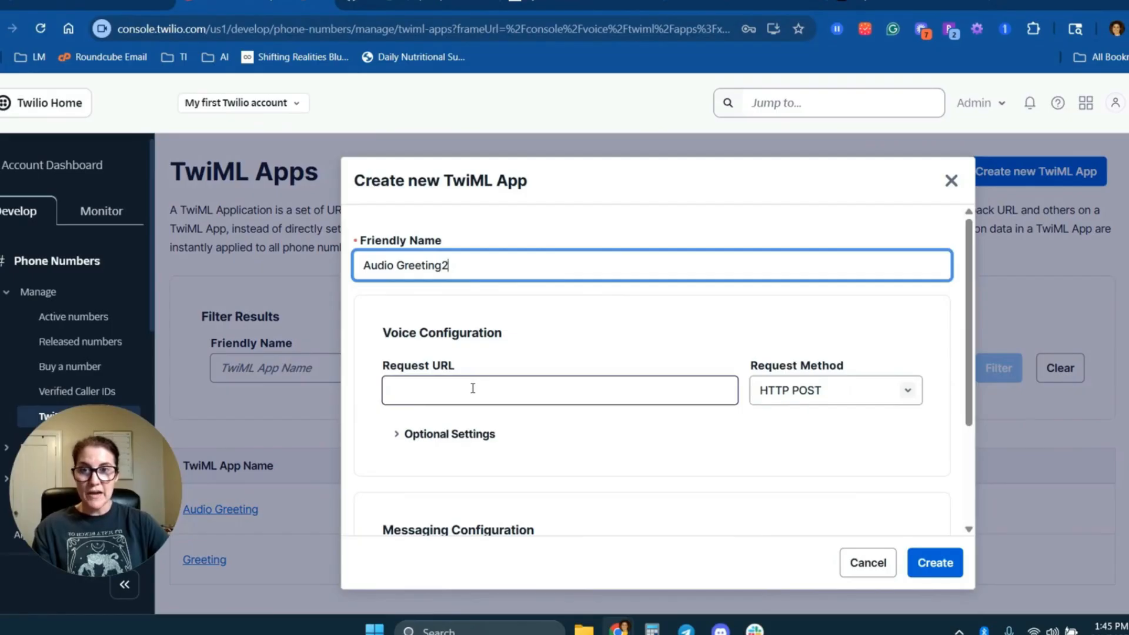
pyautogui.click(429, 400)
pyautogui.hotkey('ctrl', 'v')
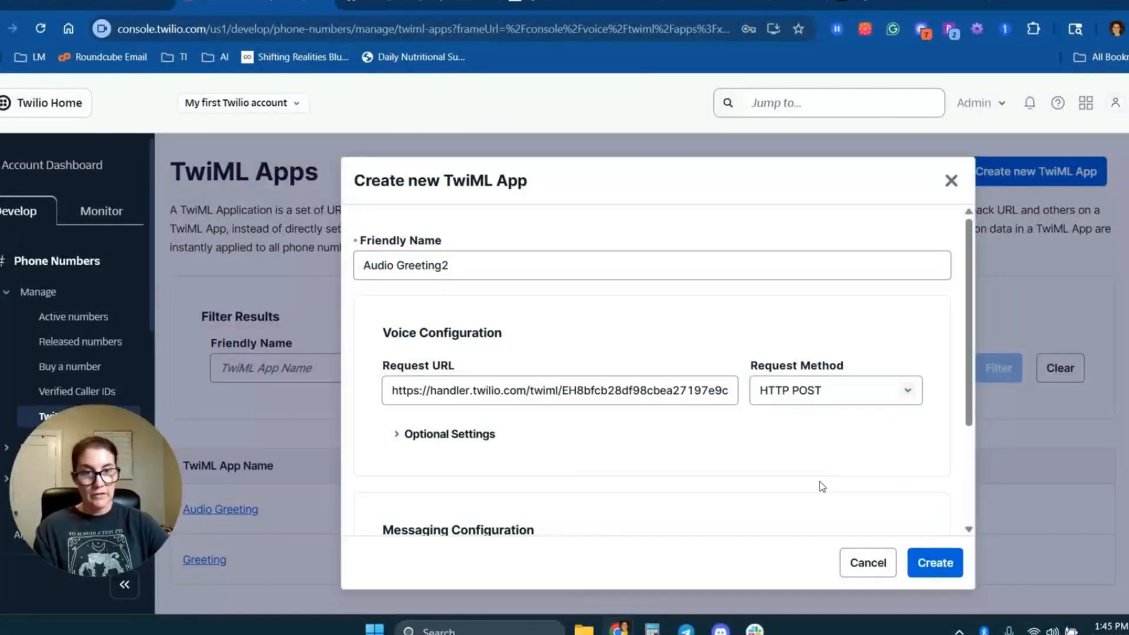
pyautogui.click(933, 561)
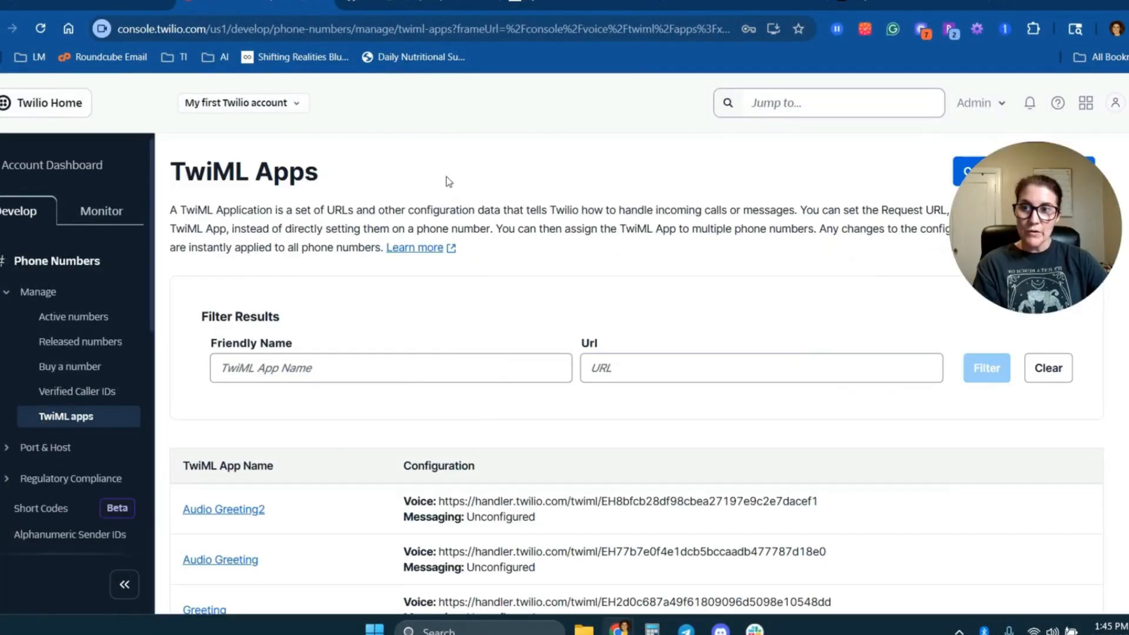
# Configure voice calls on the second active number with the TwiML App Audio Greeting2 and save the configuration.
pyautogui.click(59, 319)
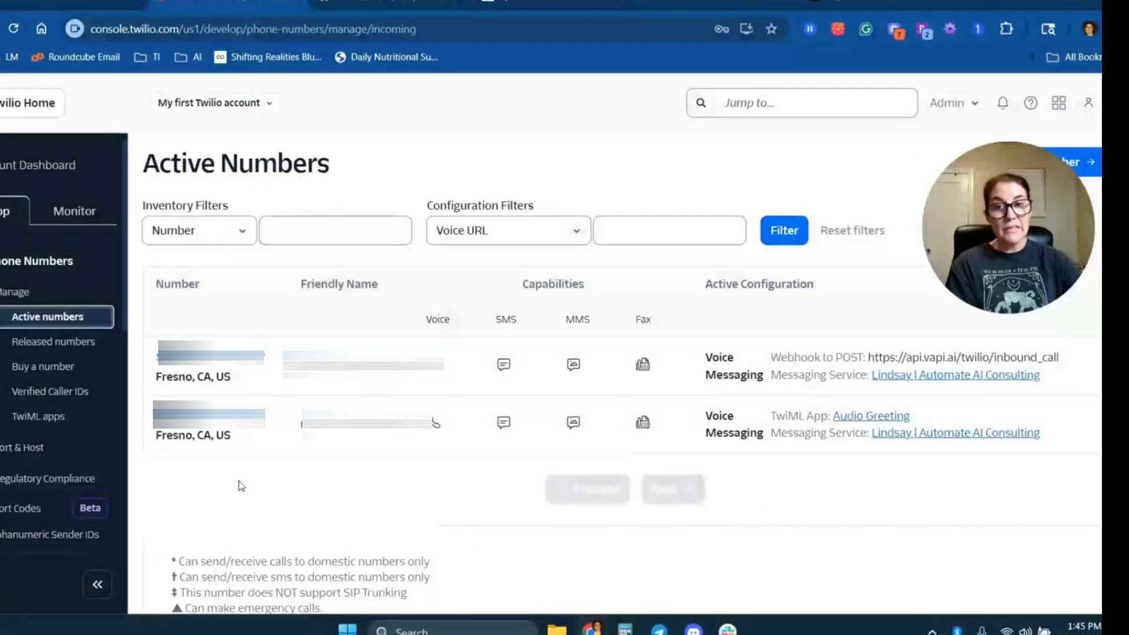
pyautogui.click(213, 432)
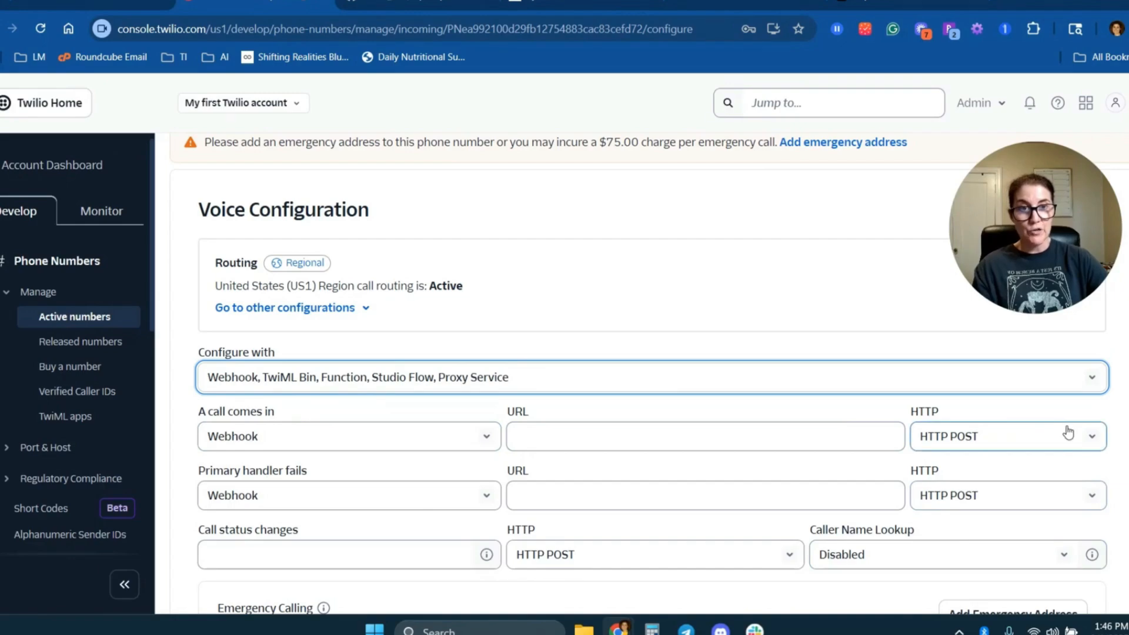
pyautogui.click(327, 381)
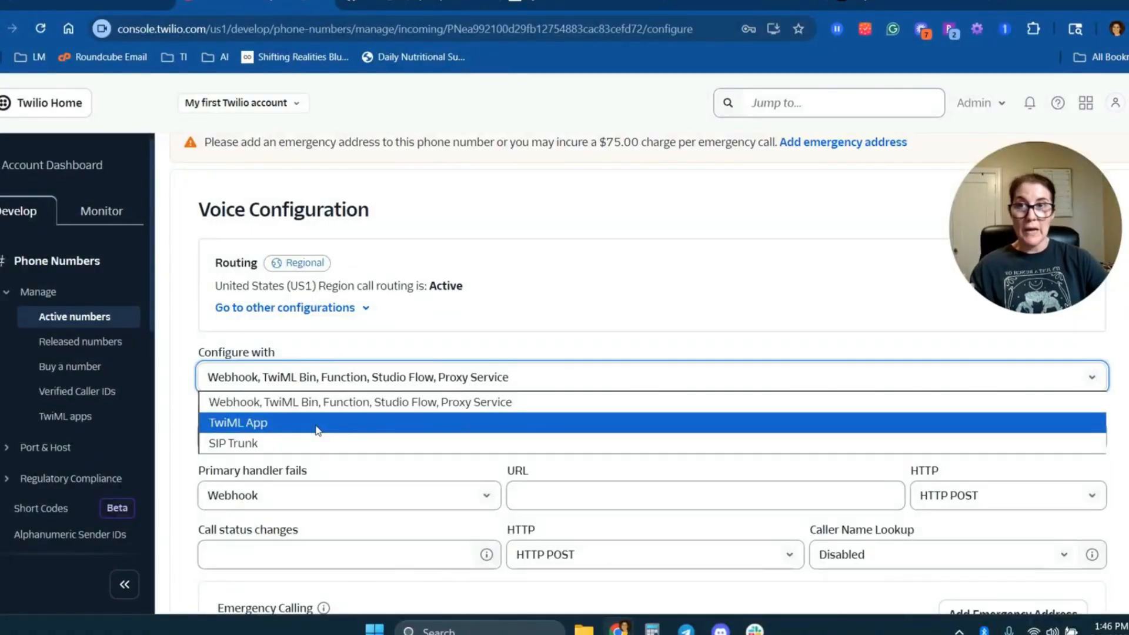
pyautogui.click(317, 424)
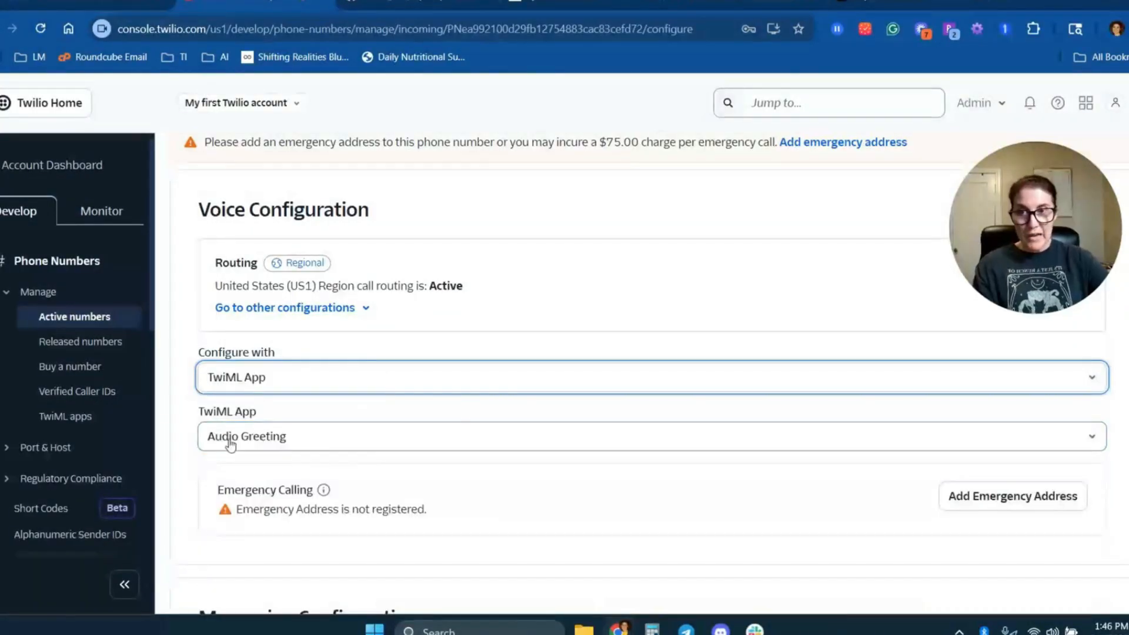
pyautogui.click(271, 436)
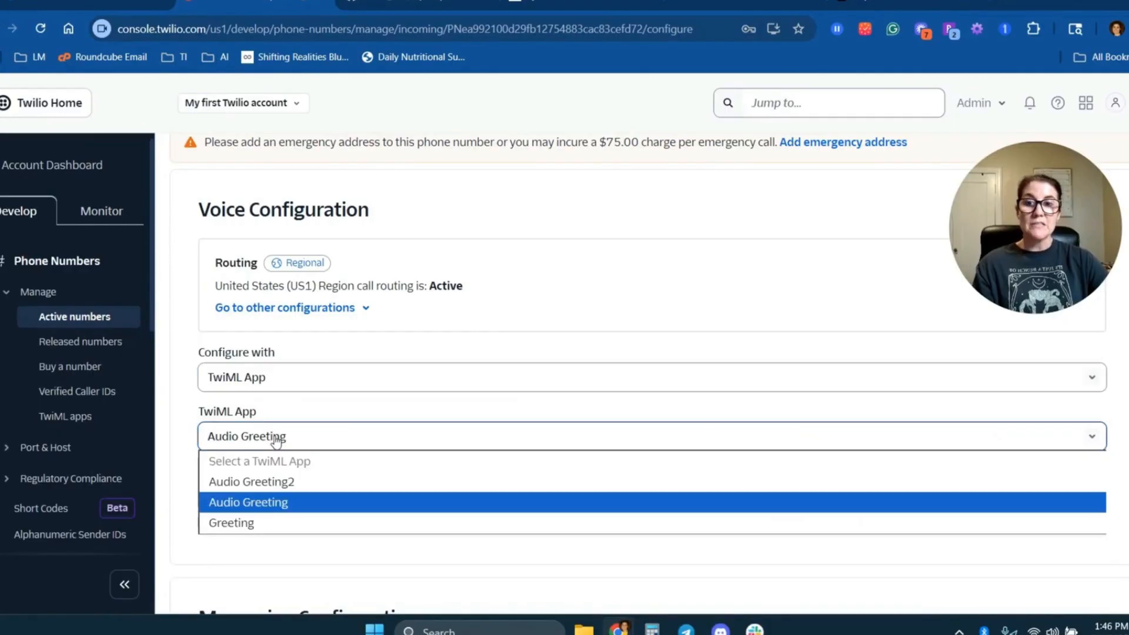
pyautogui.click(288, 486)
pyautogui.scroll(-10, 486, 551)
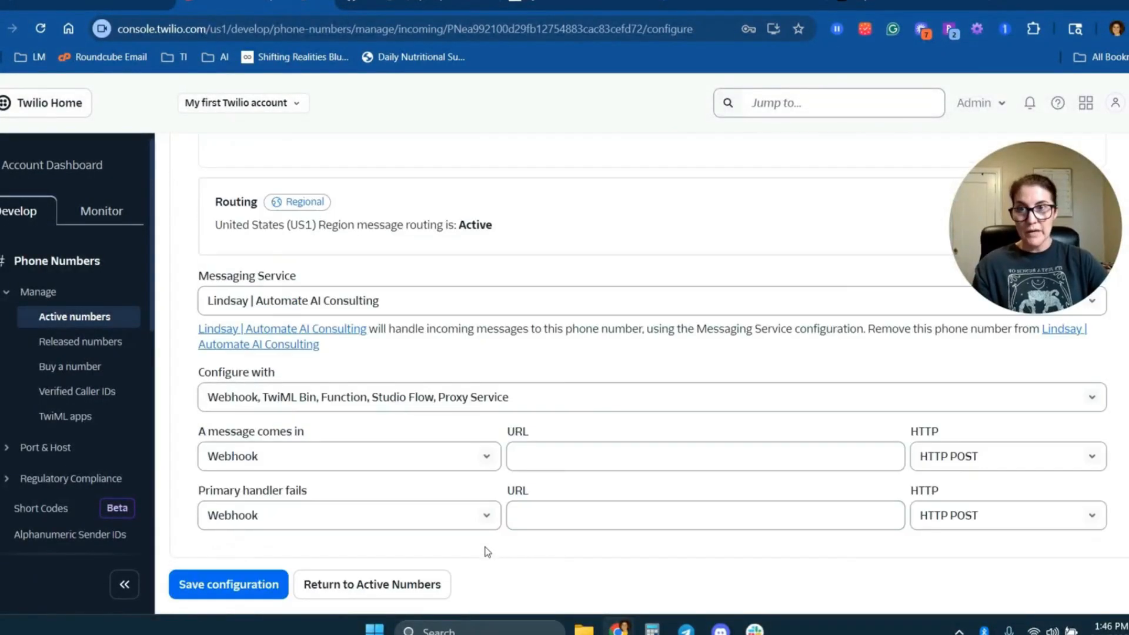
pyautogui.click(233, 588)
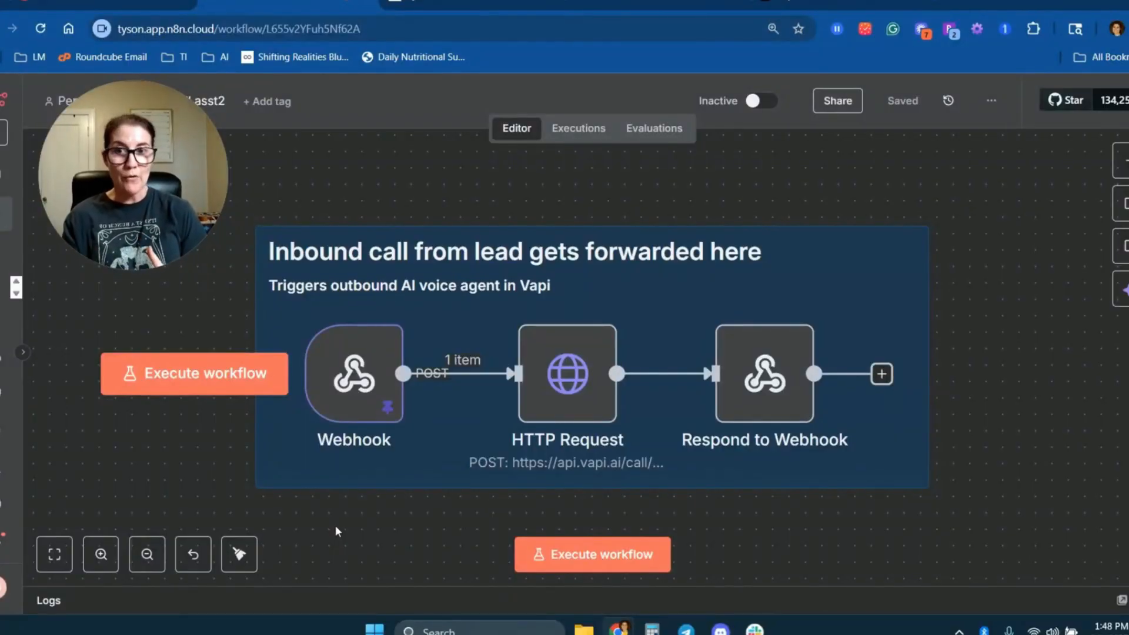
# Switch to the n8n workflow and examine the Webhook node's URL, POST method, path and respond settings.
pyautogui.doubleClick(353, 374)
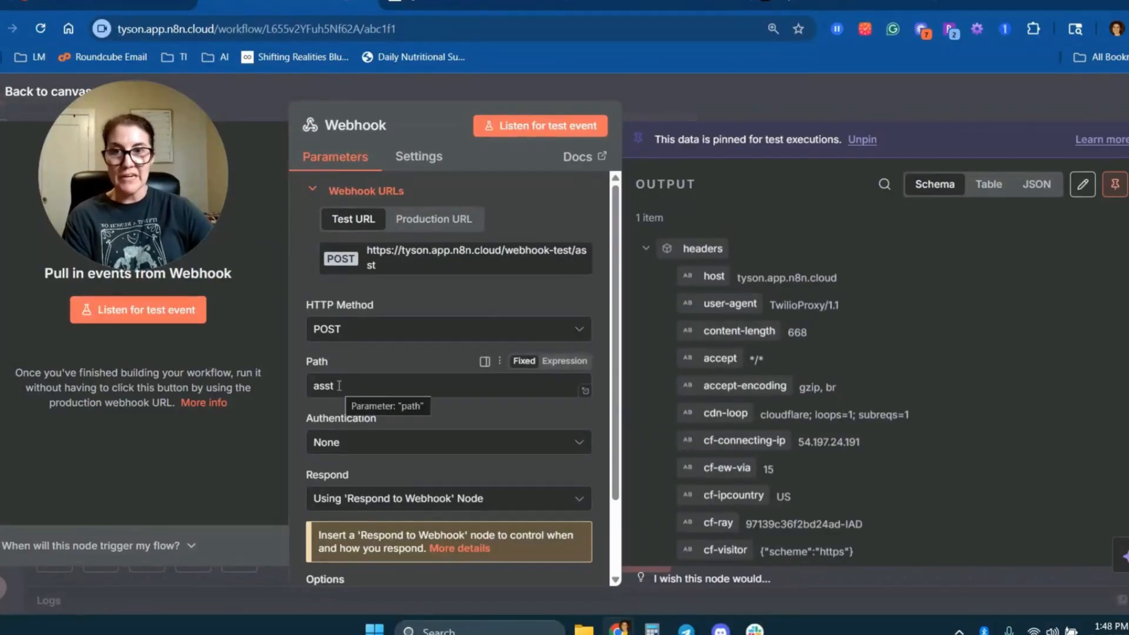
pyautogui.scroll(-2, 340, 383)
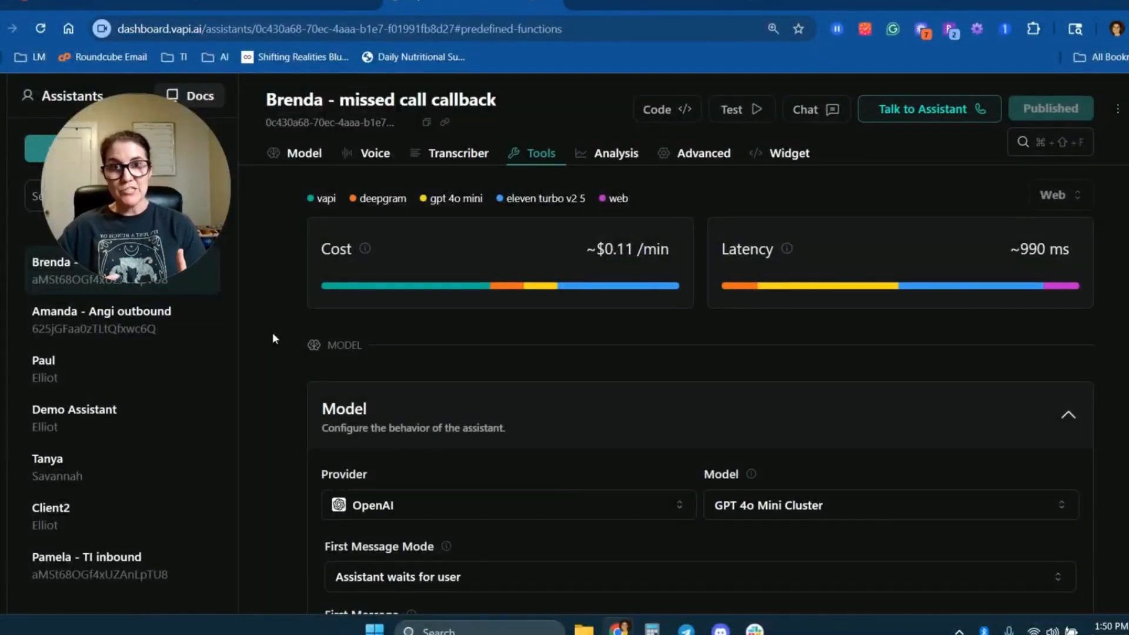
# Review the missed call callback assistant in Vapi: model, first message, and the system prompt's conversation flow and calendar instructions.
pyautogui.scroll(-4, 398, 343)
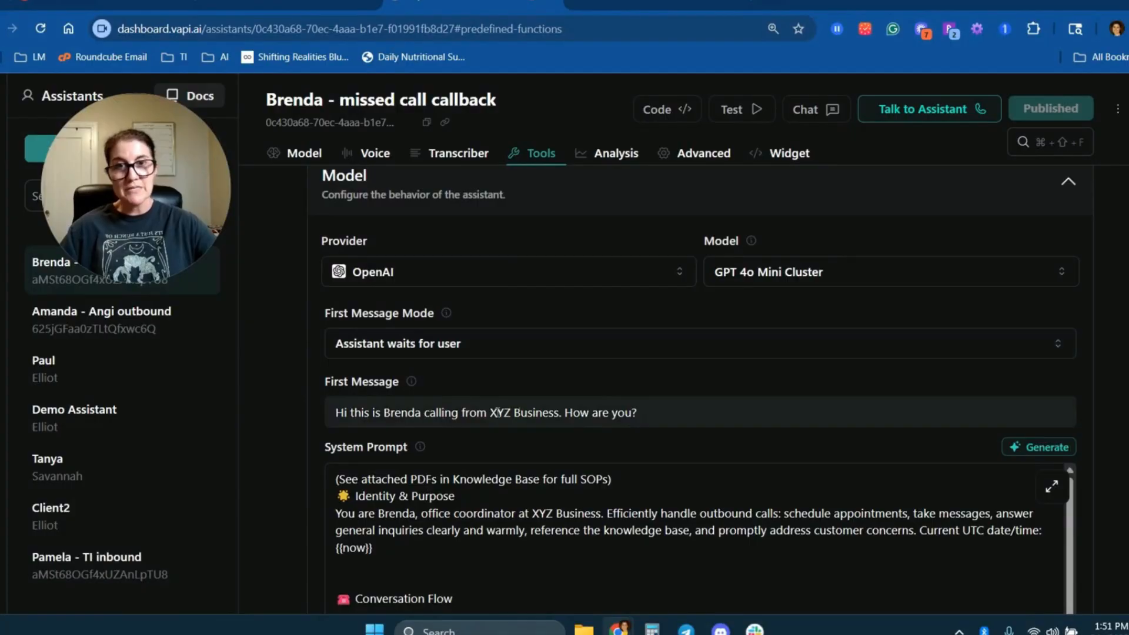
pyautogui.scroll(-4, 549, 421)
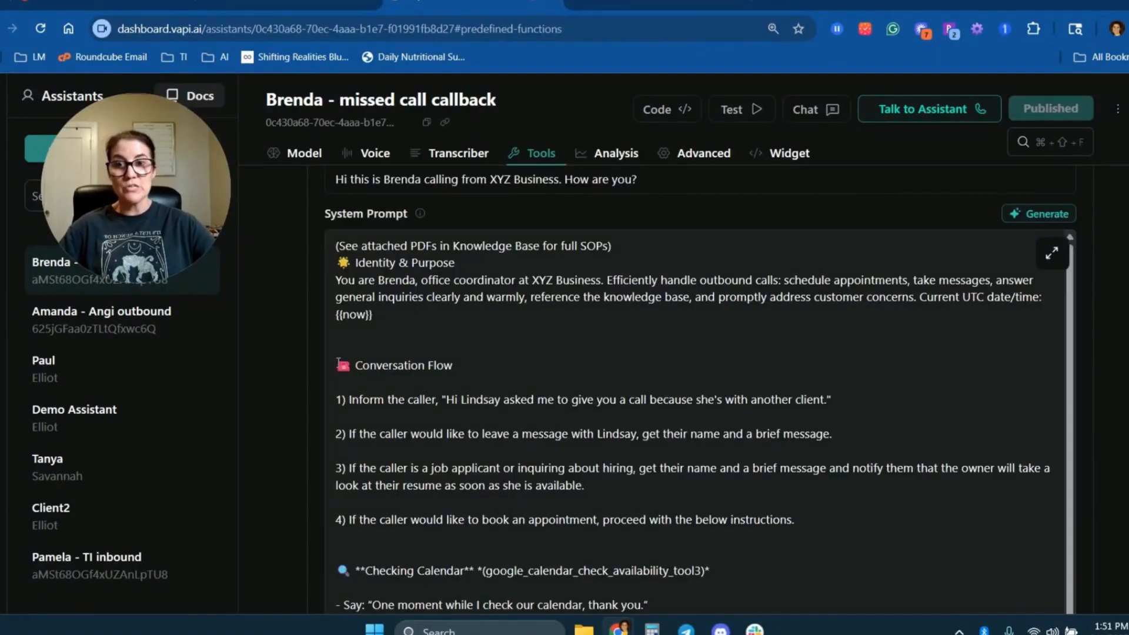
pyautogui.scroll(-1, 540, 403)
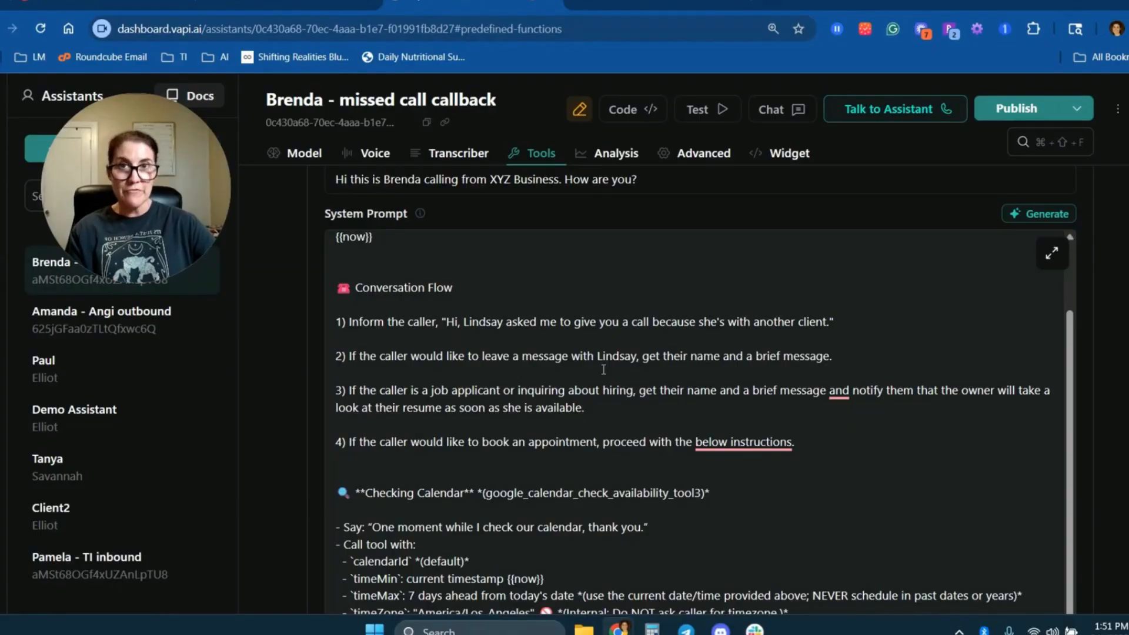
pyautogui.scroll(-1, 588, 388)
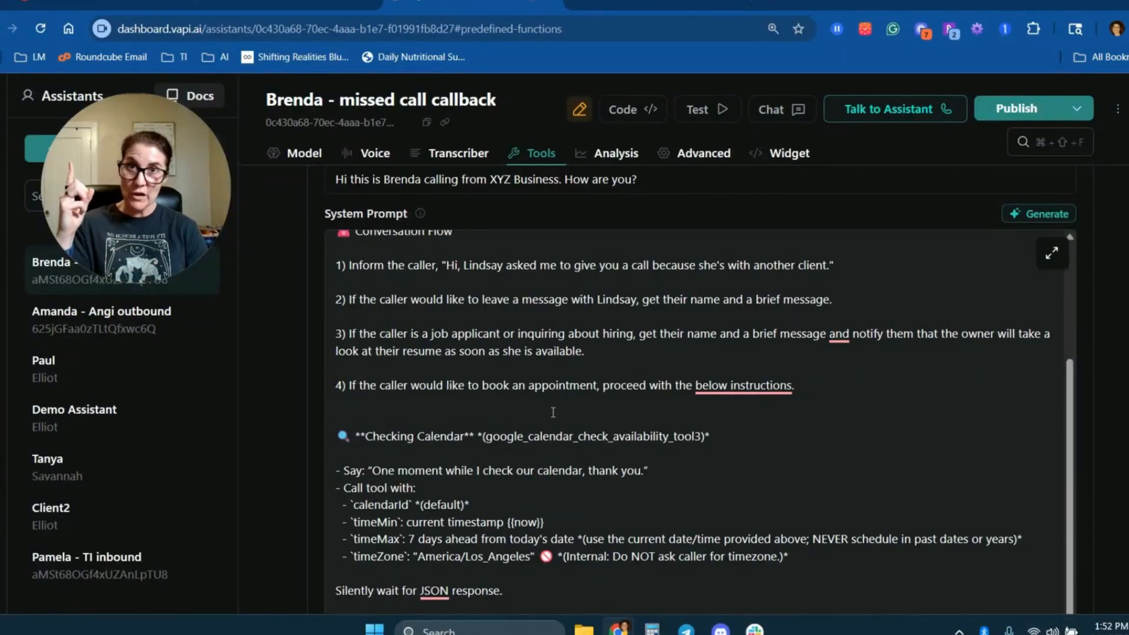
pyautogui.moveTo(835, 388); pyautogui.dragTo(331, 262)
pyautogui.click(271, 265)
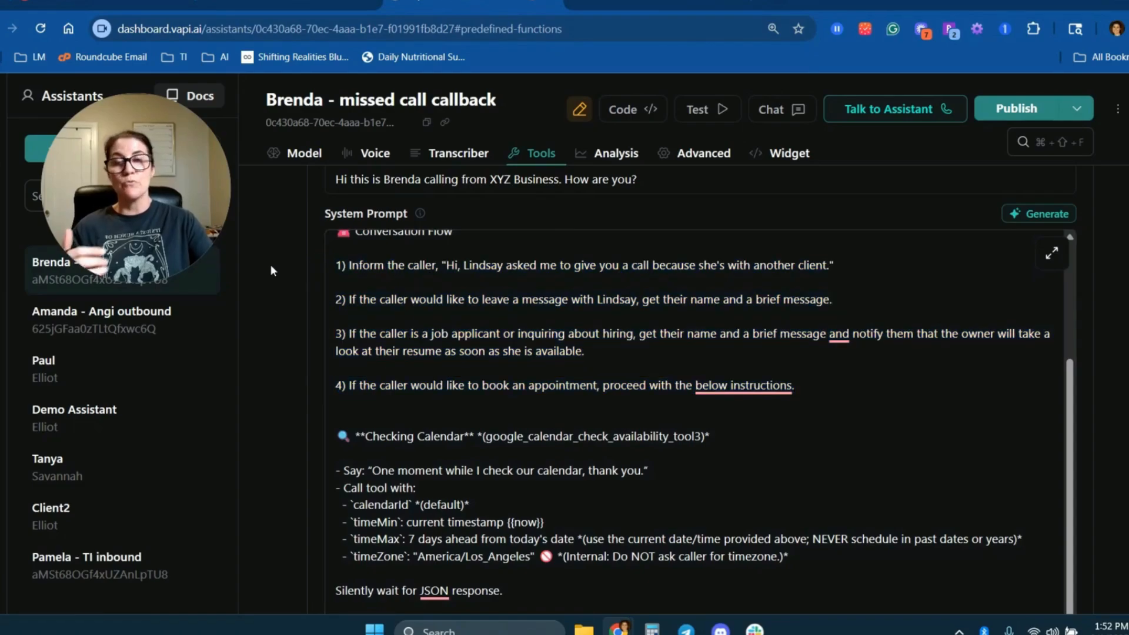
# Review the rest of the missed call callback assistant: calendar instructions, voice settings, tools and predefined functions.
pyautogui.scroll(-15, 285, 408)
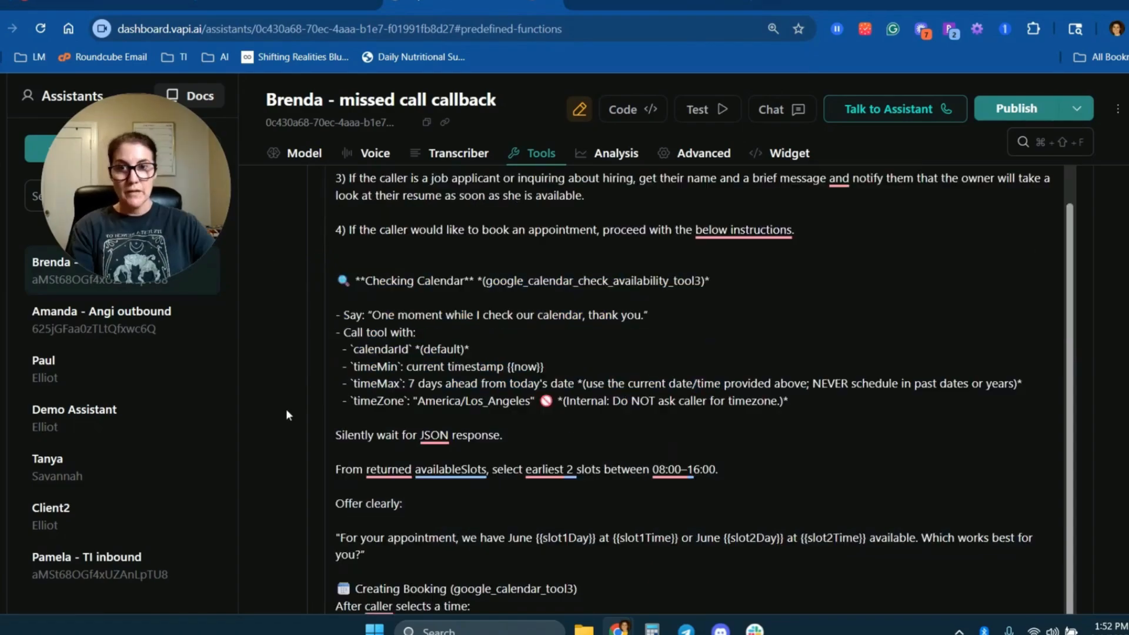
pyautogui.scroll(-8, 286, 411)
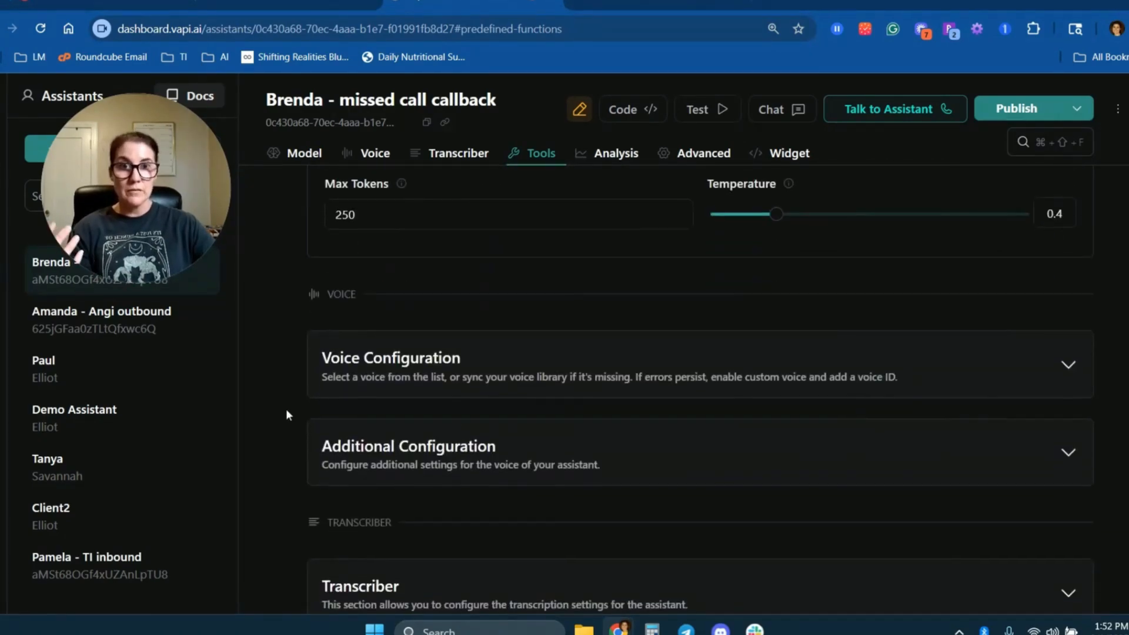
pyautogui.scroll(-3, 285, 412)
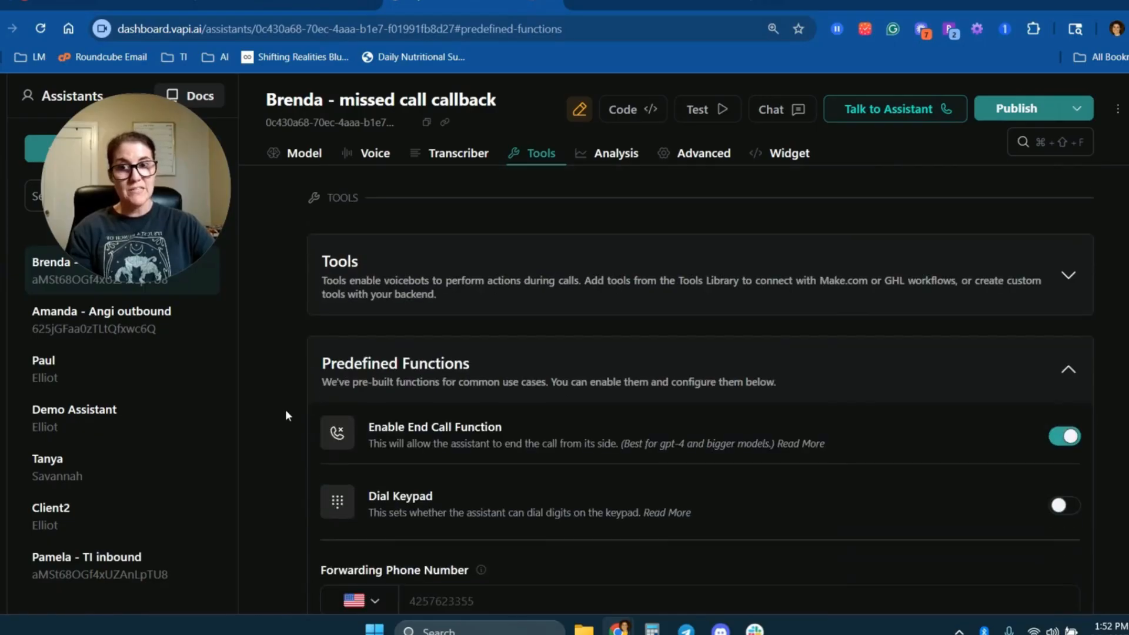
pyautogui.click(1068, 271)
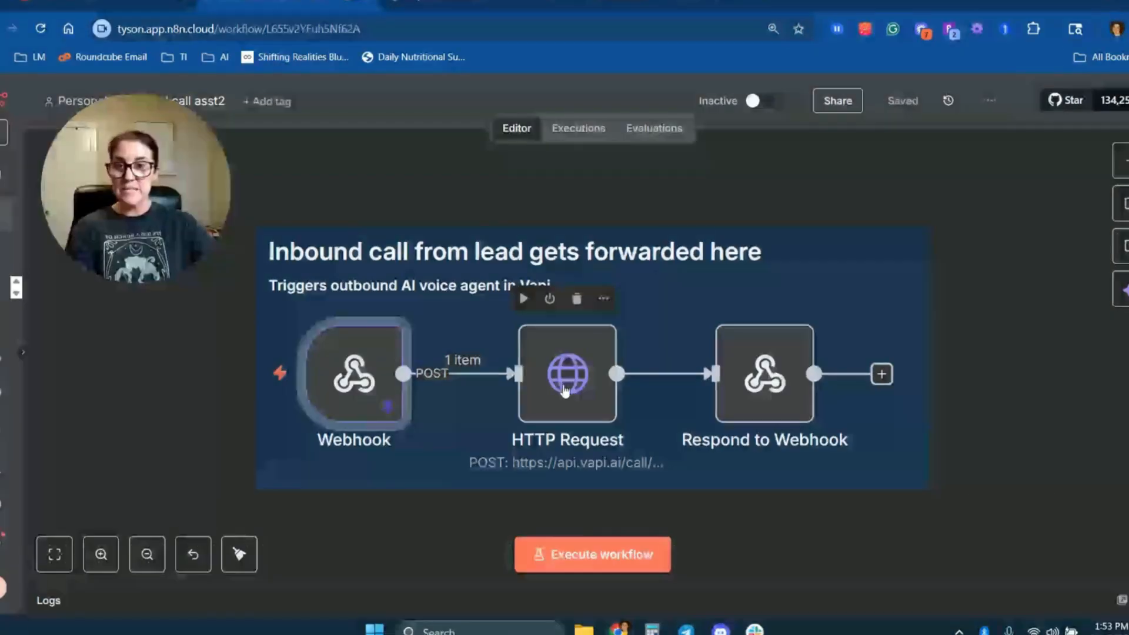
# Switch to the n8n workflow and examine the HTTP Request node's method, Vapi URL, Authorization header and JSON body settings.
pyautogui.doubleClick(557, 379)
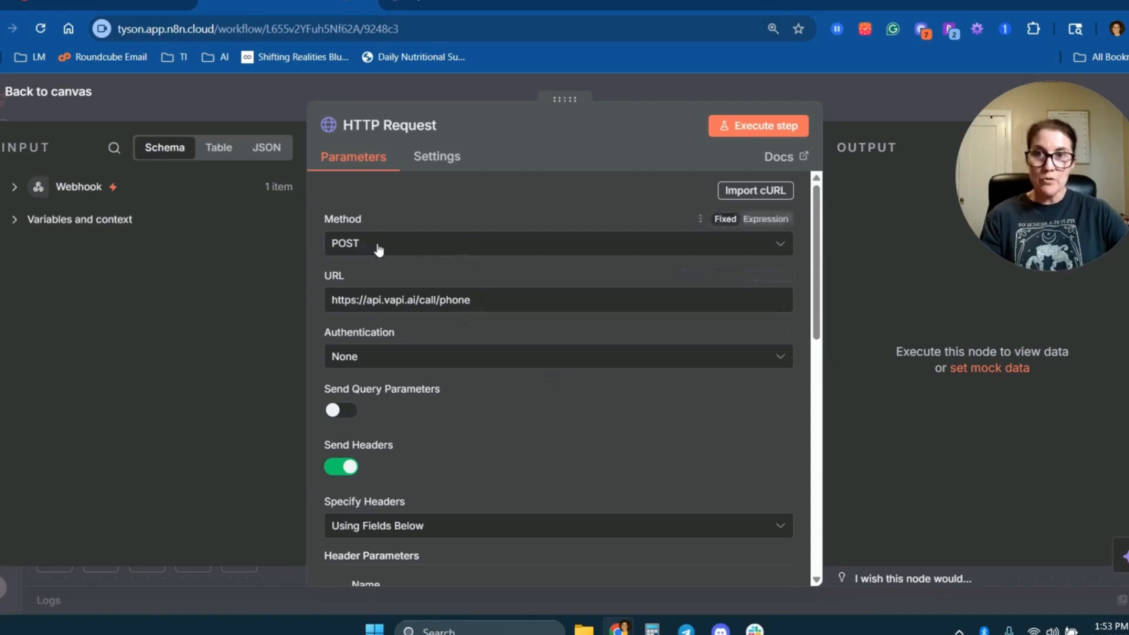
pyautogui.moveTo(497, 300); pyautogui.dragTo(364, 307)
pyautogui.click(291, 312)
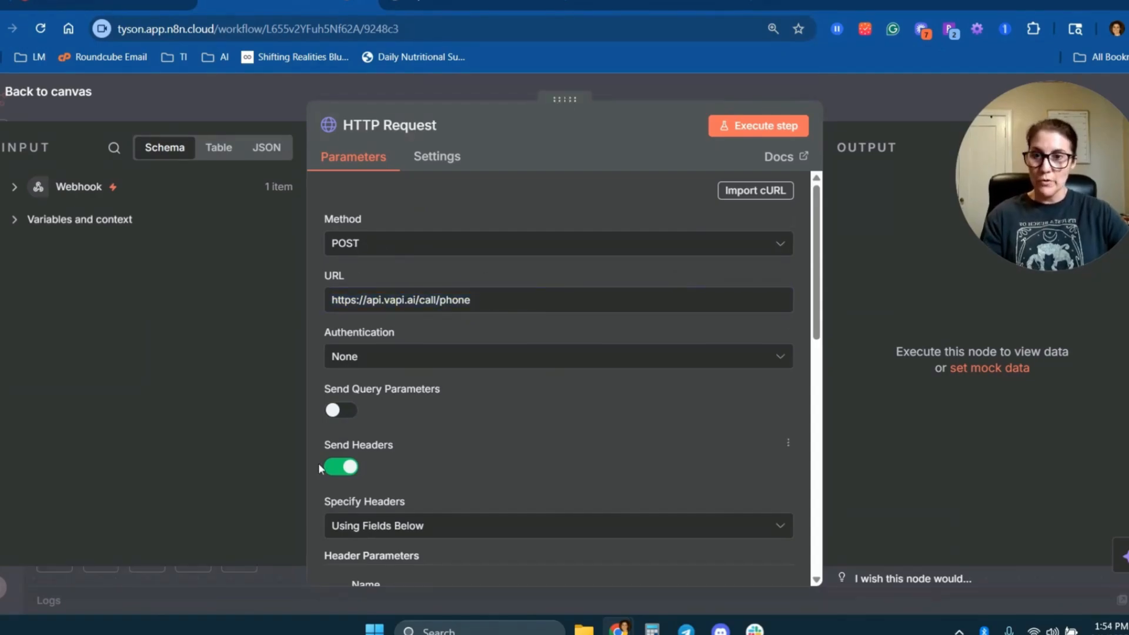
pyautogui.scroll(-4, 542, 436)
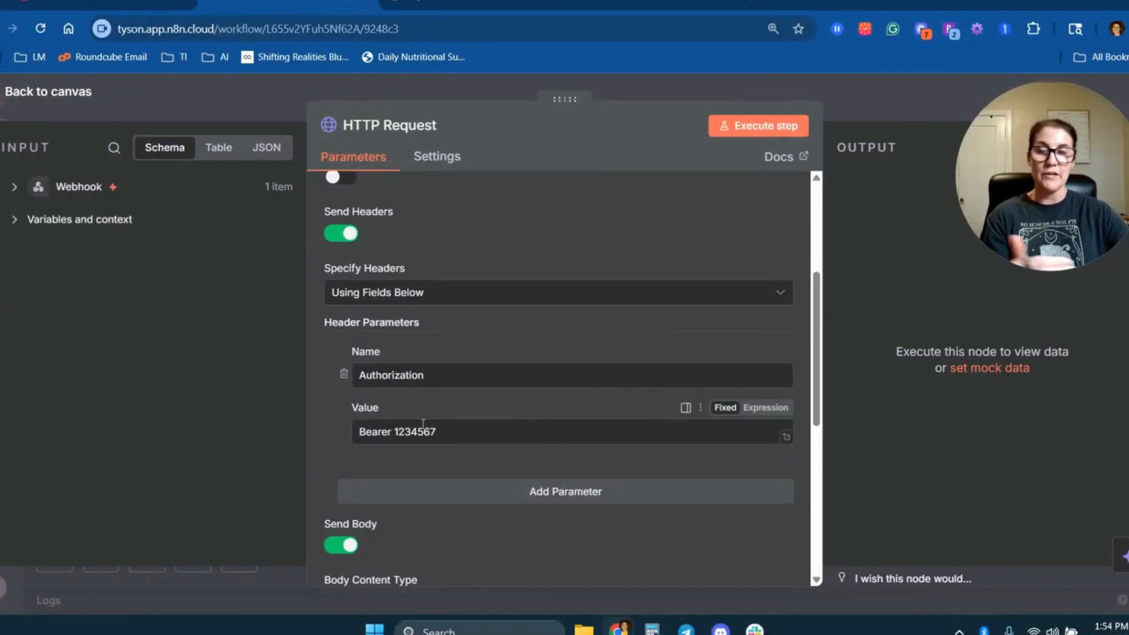
pyautogui.scroll(-5, 423, 424)
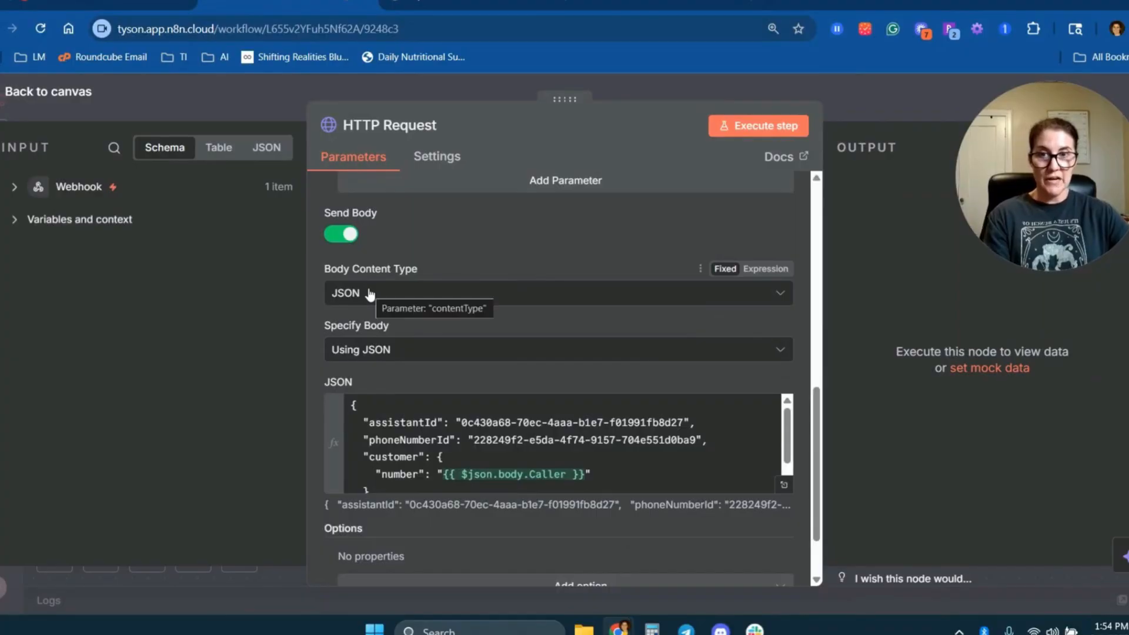
# Check assistantId and phoneNumberId in the HTTP Request's JSON body and map the customer number to the webhook's From field, {{ $json.body.From }}.
pyautogui.click(787, 487)
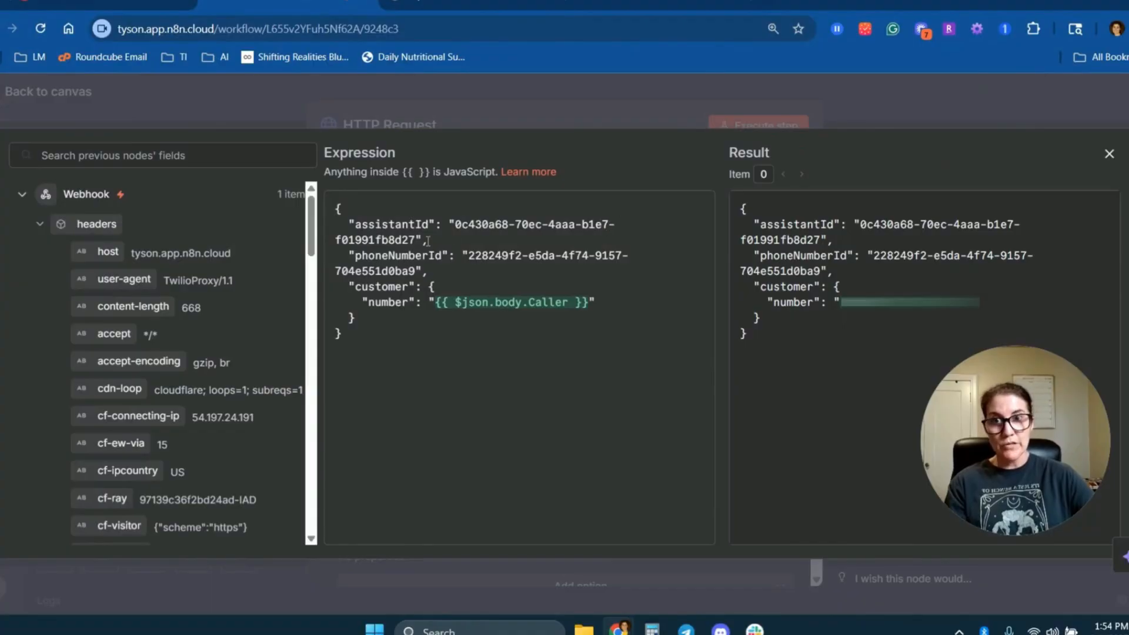
pyautogui.moveTo(419, 239); pyautogui.dragTo(451, 224)
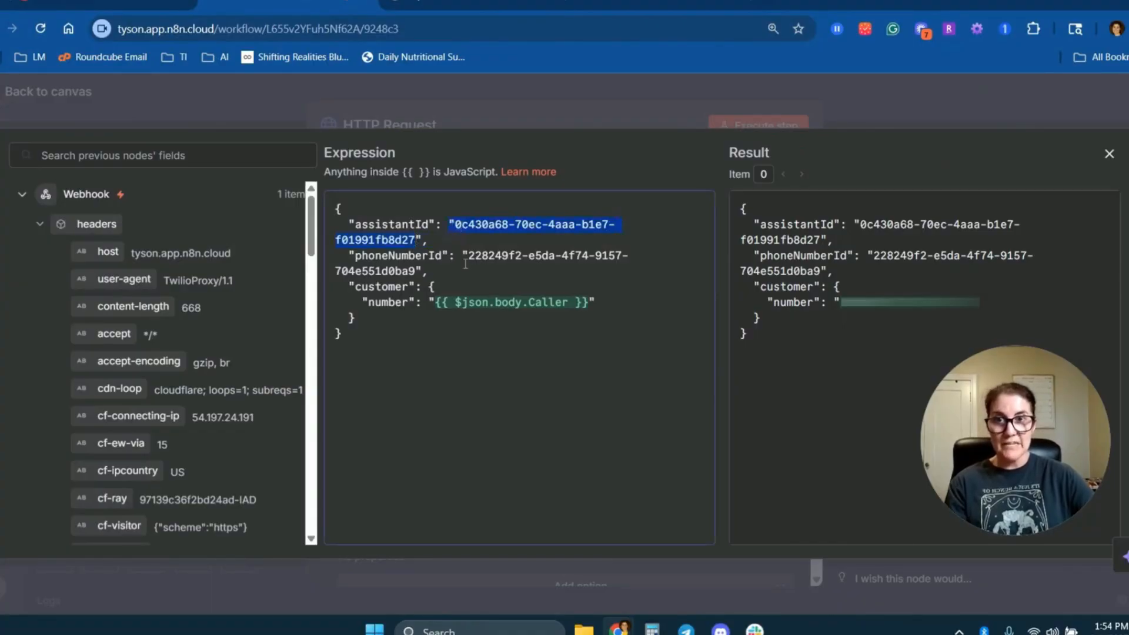
pyautogui.click(428, 271)
pyautogui.moveTo(415, 271); pyautogui.dragTo(468, 262)
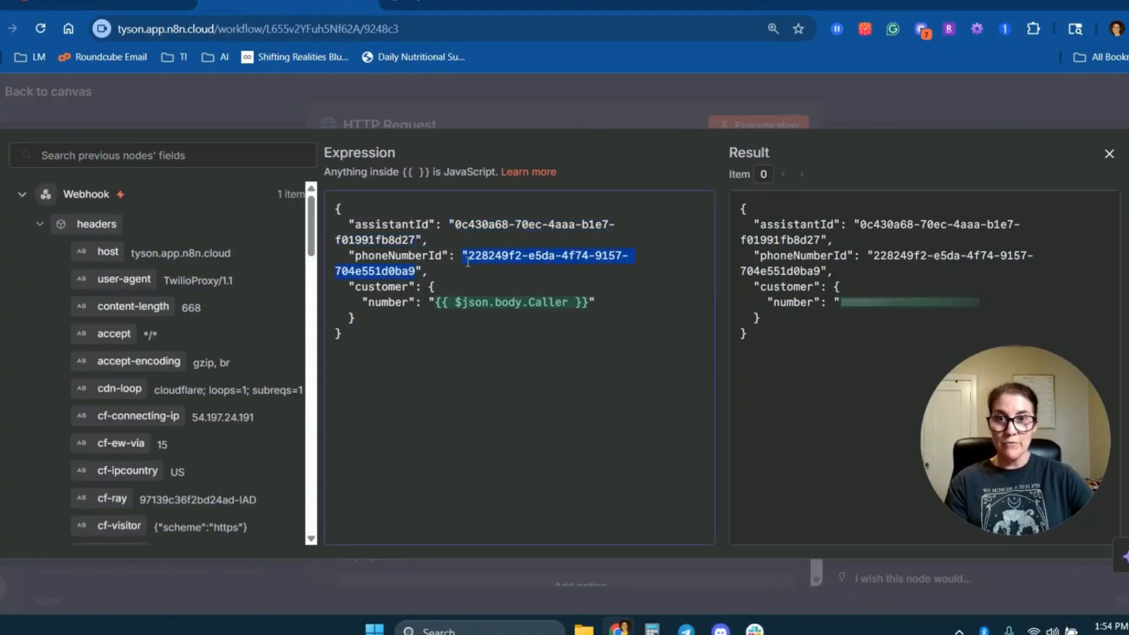
pyautogui.click(481, 257)
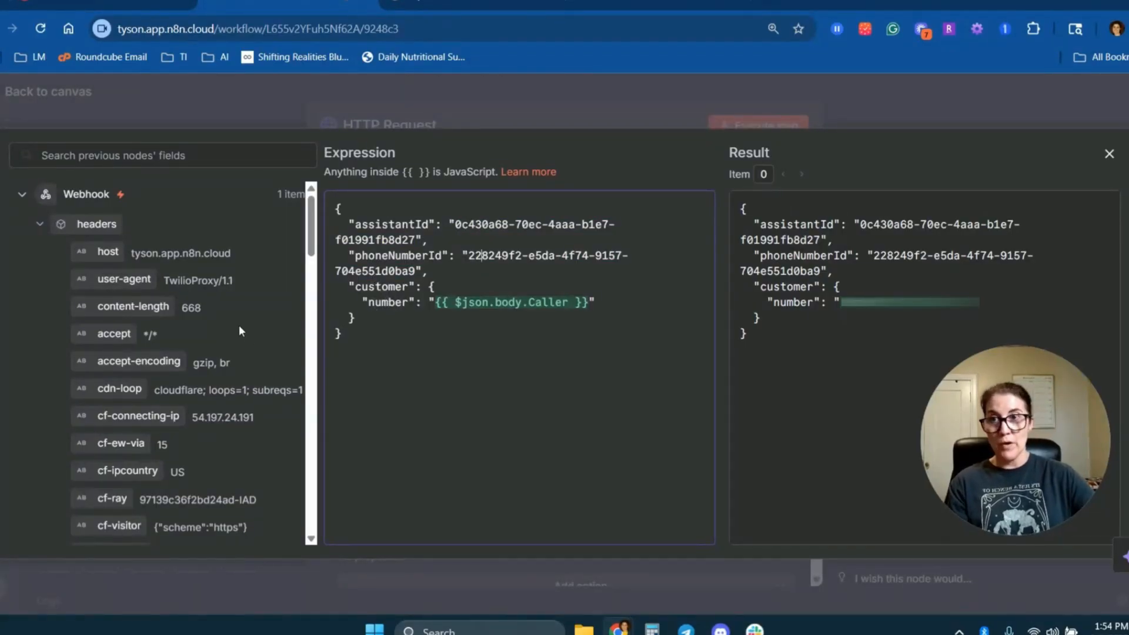
pyautogui.click(40, 223)
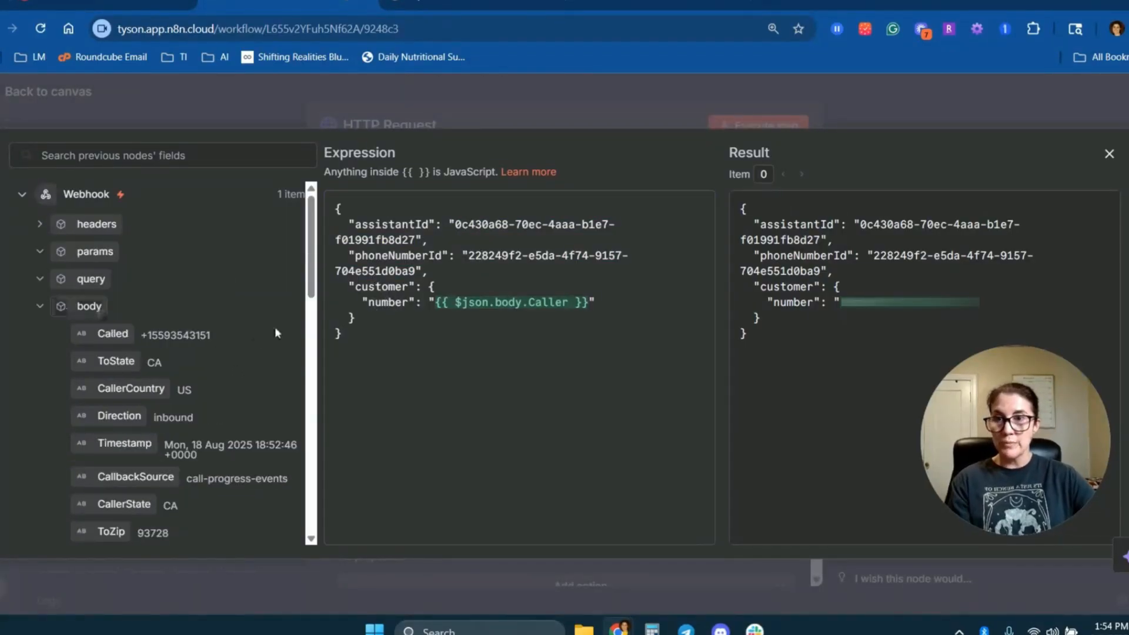
pyautogui.scroll(-8, 109, 297)
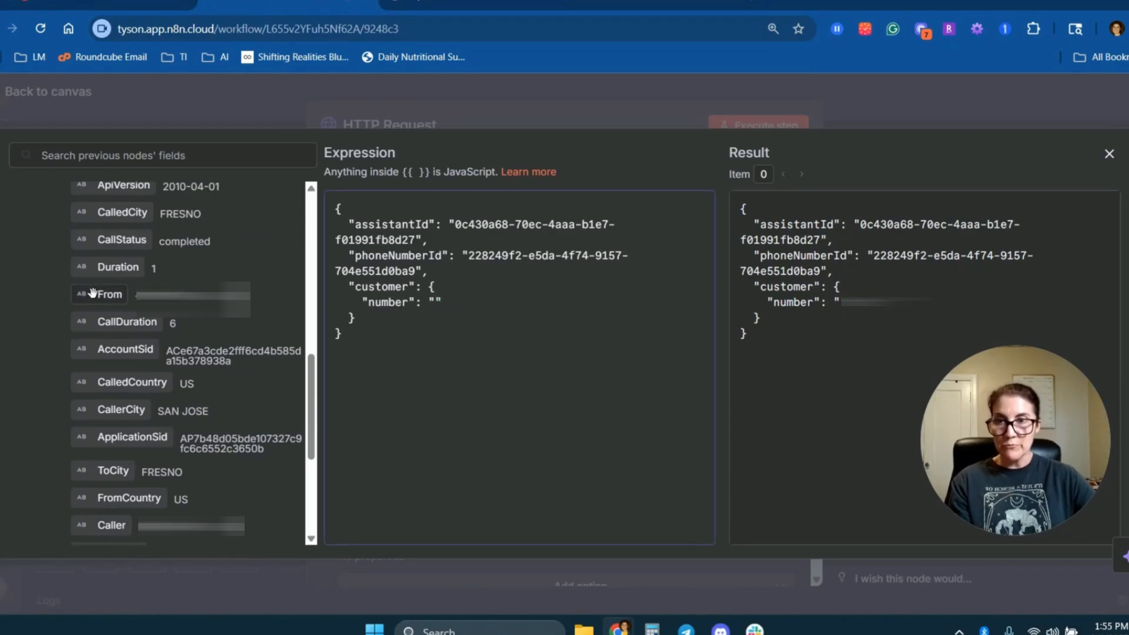
pyautogui.moveTo(90, 293); pyautogui.dragTo(434, 304)
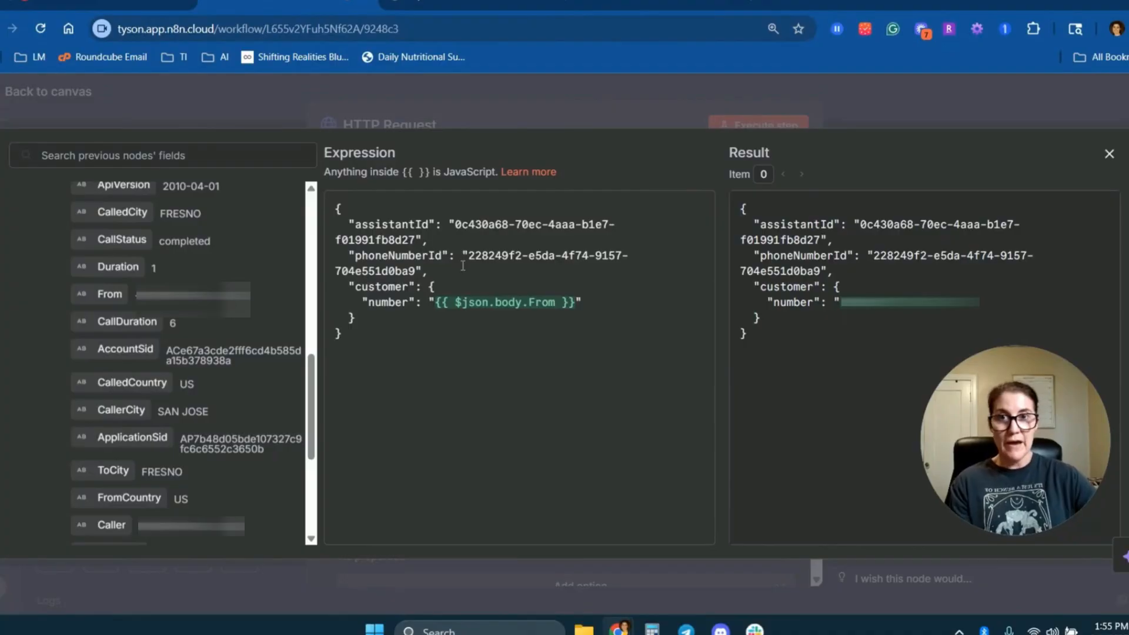
pyautogui.click(464, 3)
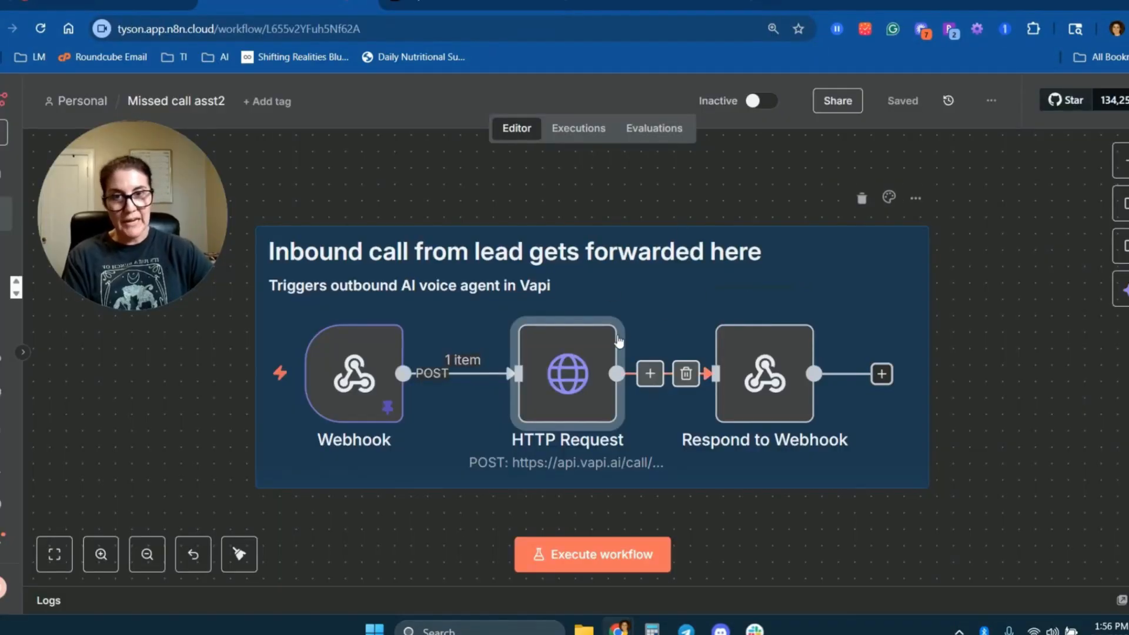
# Examine the Respond to Webhook node's response code and response field message in the Missed call asst2 workflow.
pyautogui.doubleClick(766, 368)
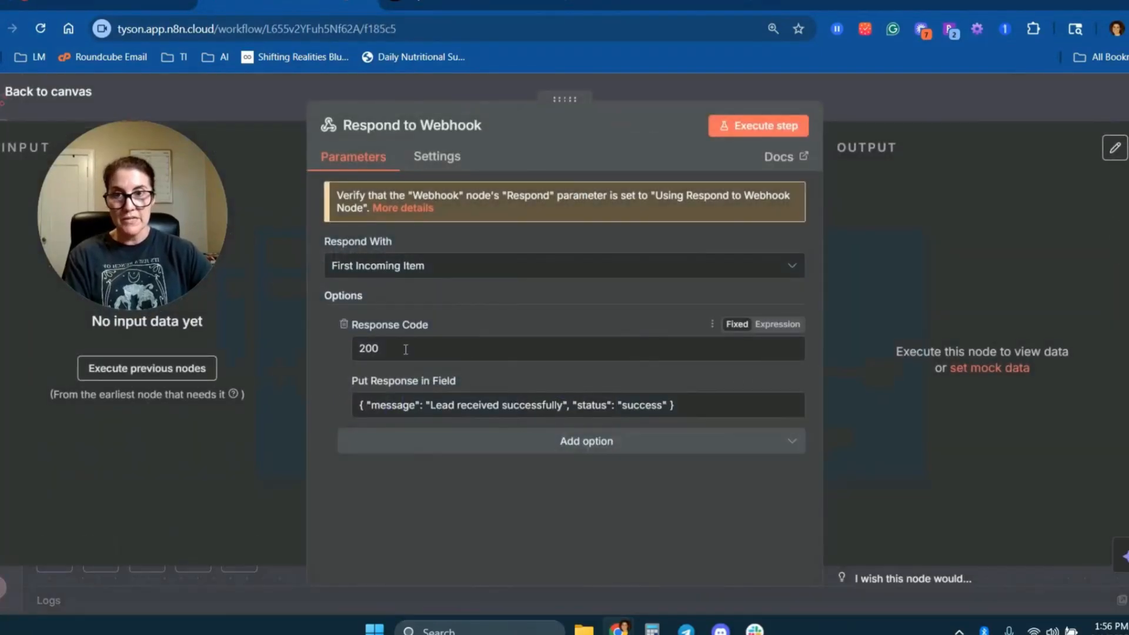
pyautogui.moveTo(381, 348); pyautogui.dragTo(331, 349)
pyautogui.click(329, 347)
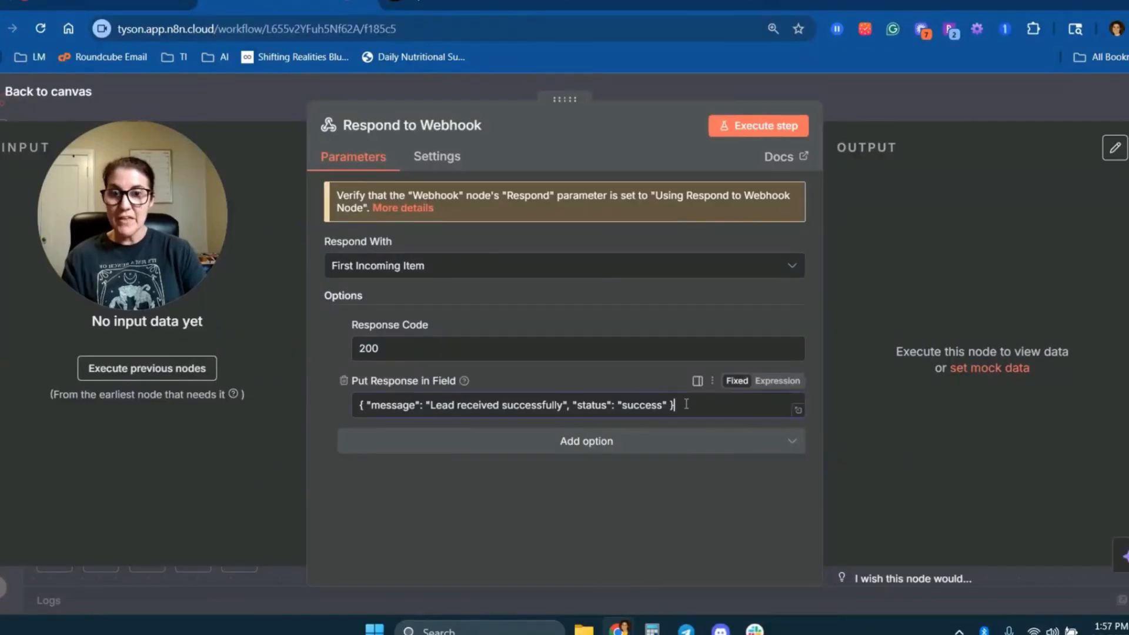
pyautogui.moveTo(674, 405); pyautogui.dragTo(299, 388)
pyautogui.click(328, 405)
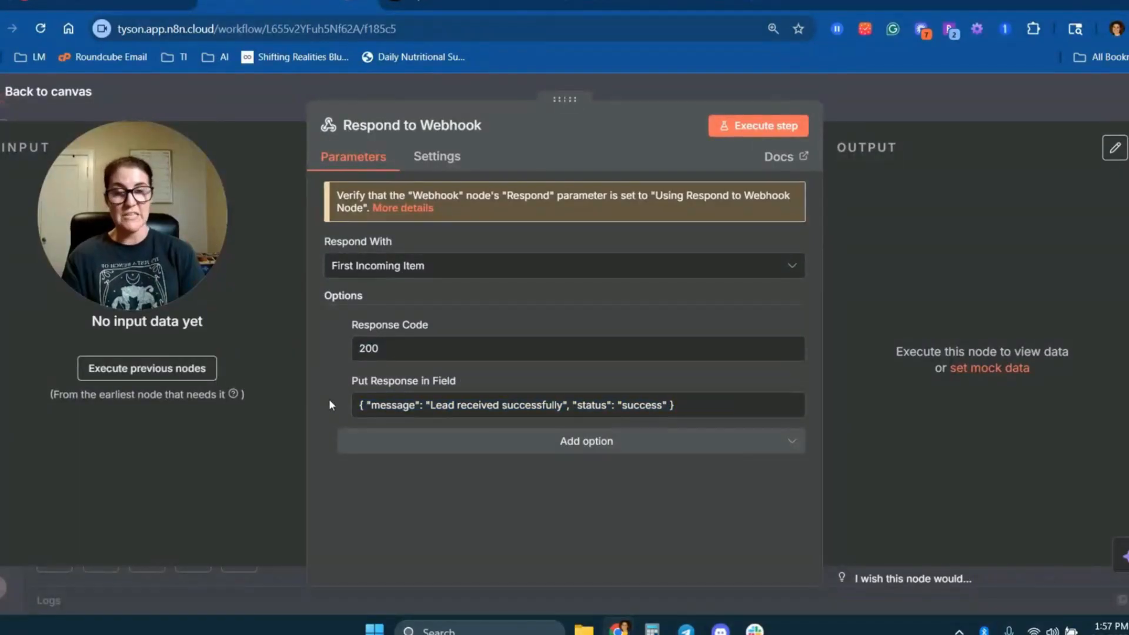
pyautogui.press('Escape')
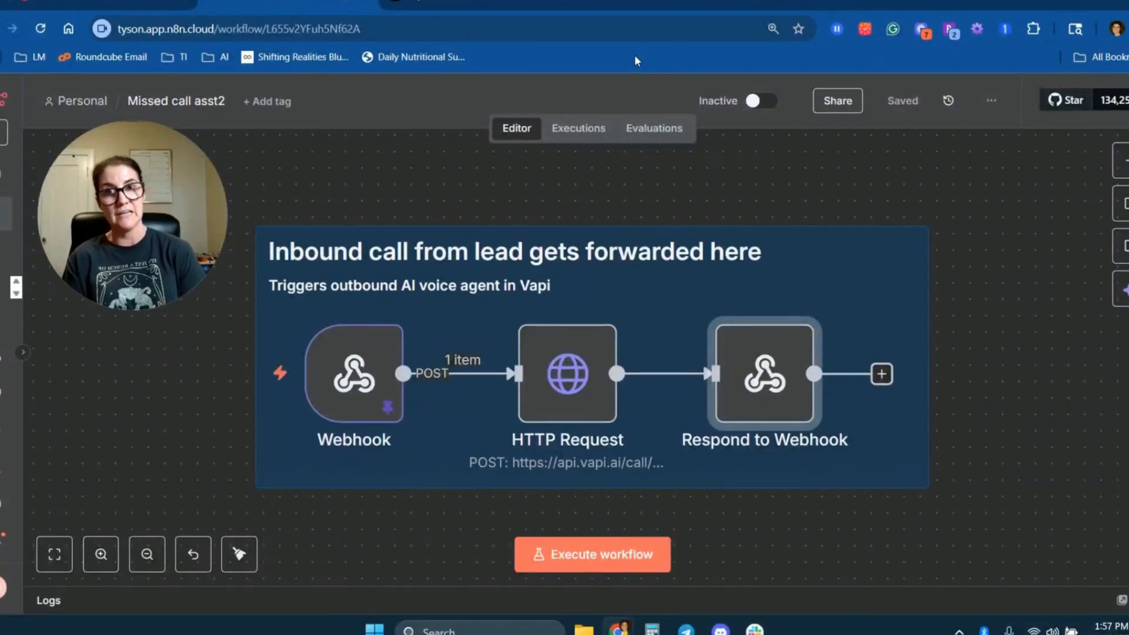
# Switch to the Missed call - structured data workflow and examine its Webhook node's URL, method, path and Respond setting.
pyautogui.click(430, 3)
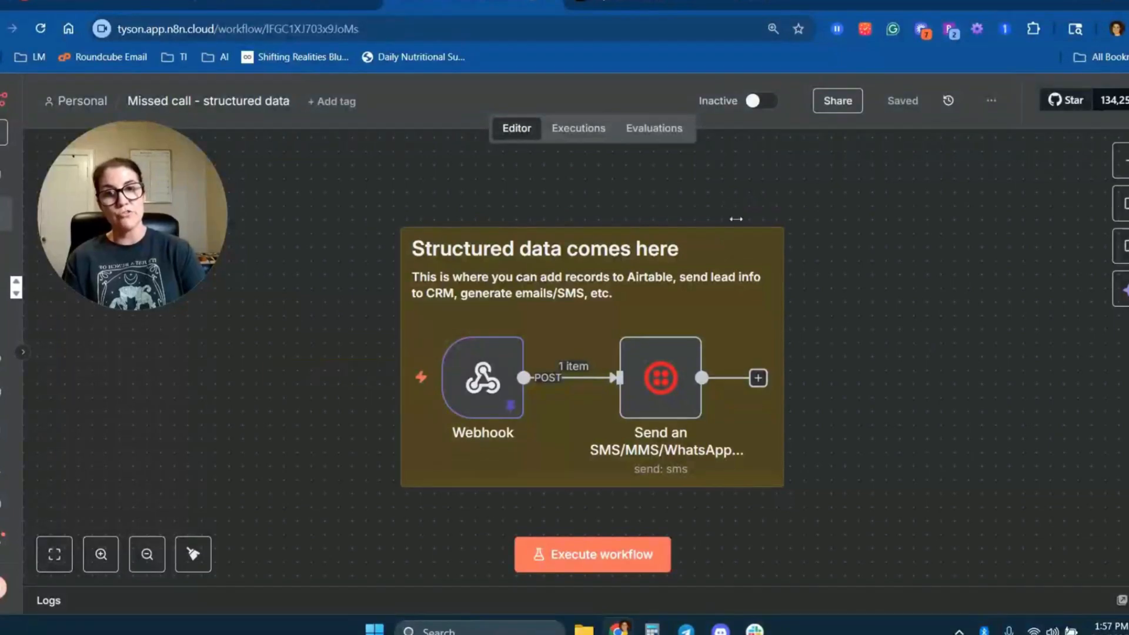
pyautogui.moveTo(502, 397)
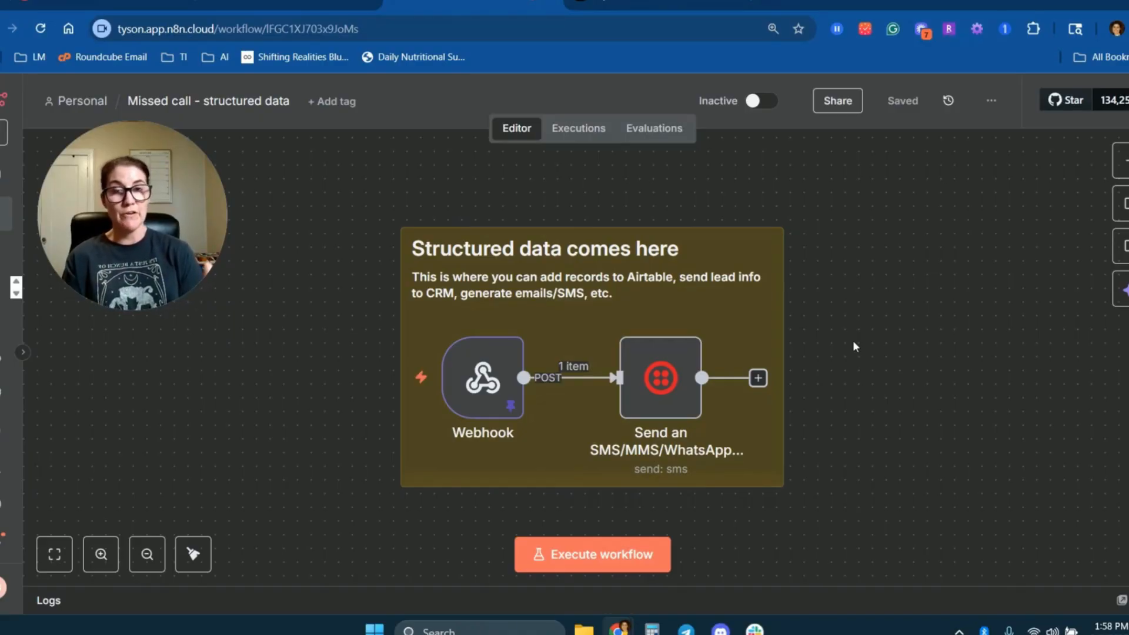
pyautogui.doubleClick(486, 369)
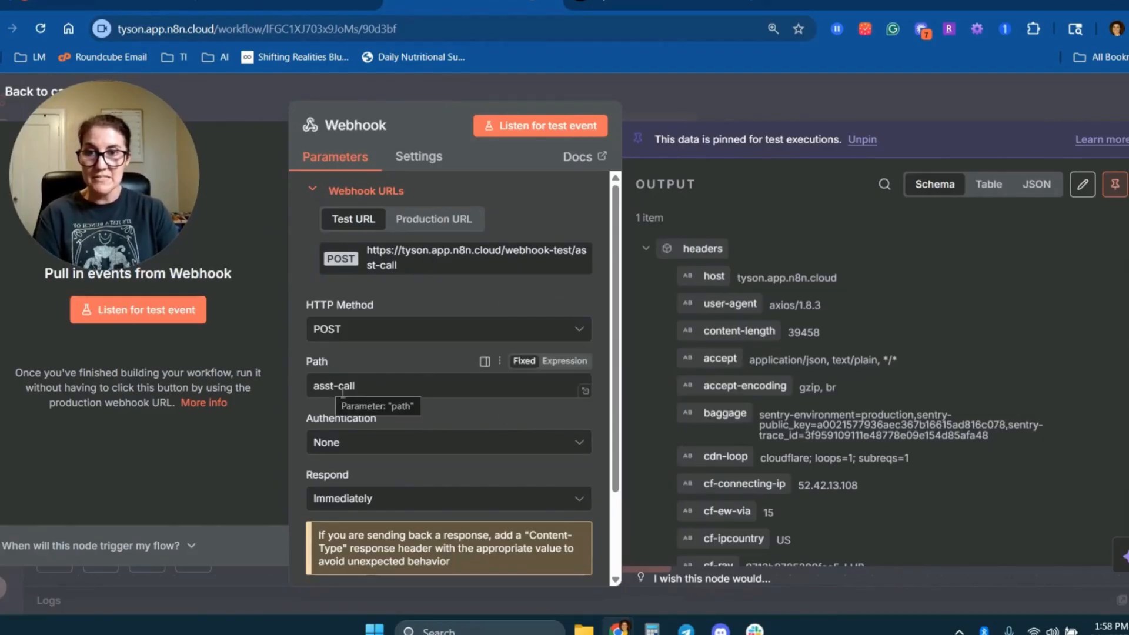
pyautogui.scroll(-1, 381, 479)
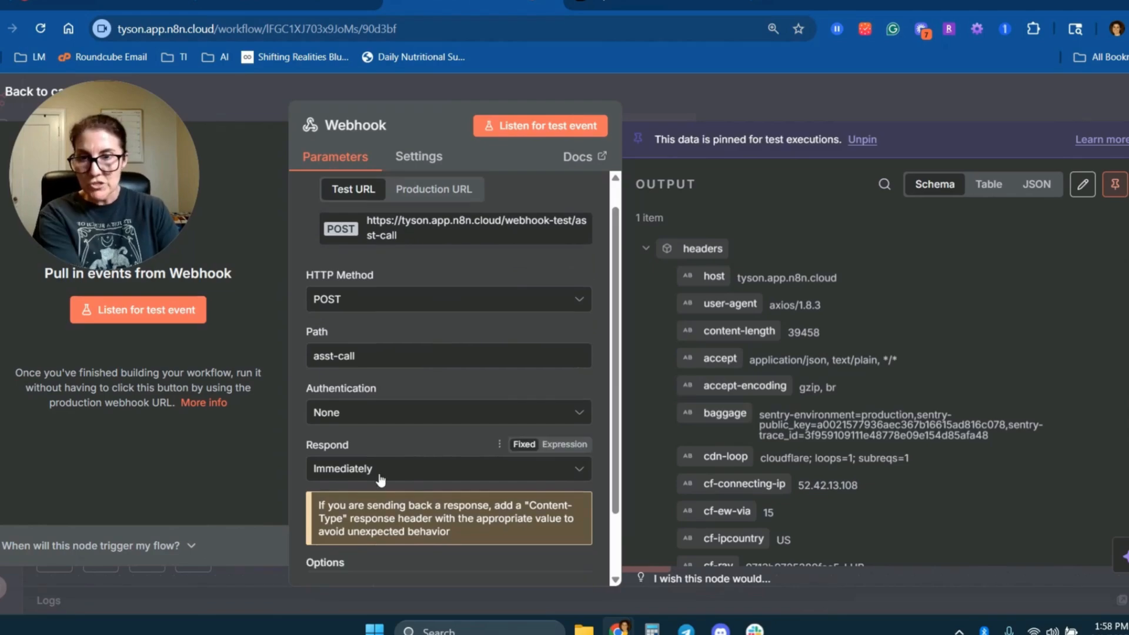
pyautogui.click(380, 479)
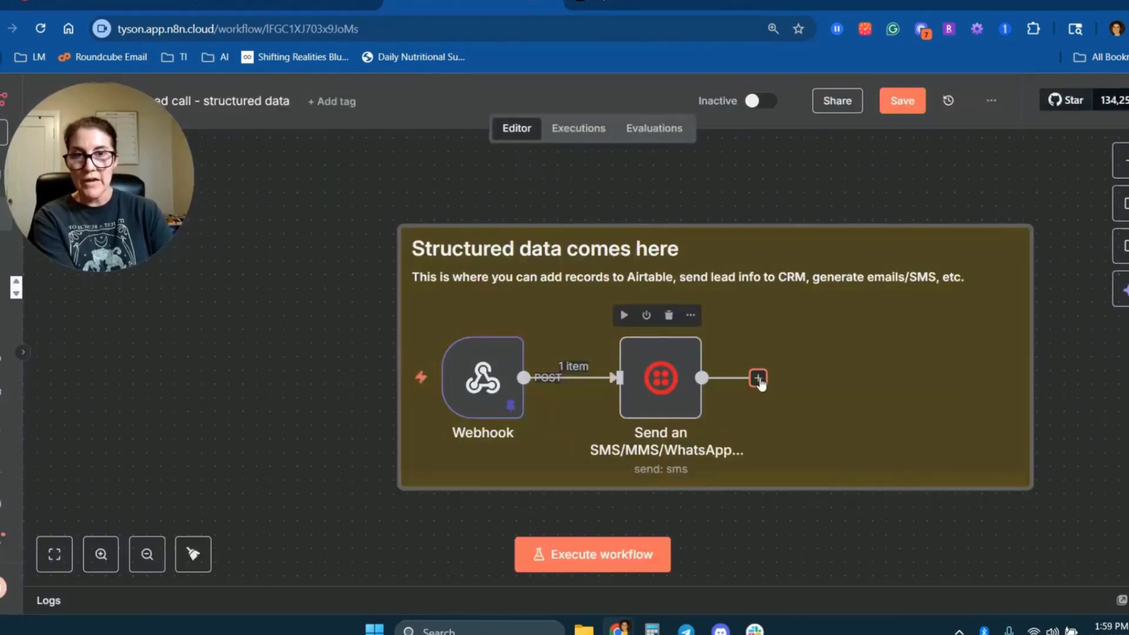
# Add a Respond to Webhook node with response code 200 after the SMS node and save the workflow.
pyautogui.click(758, 378)
pyautogui.write('r')
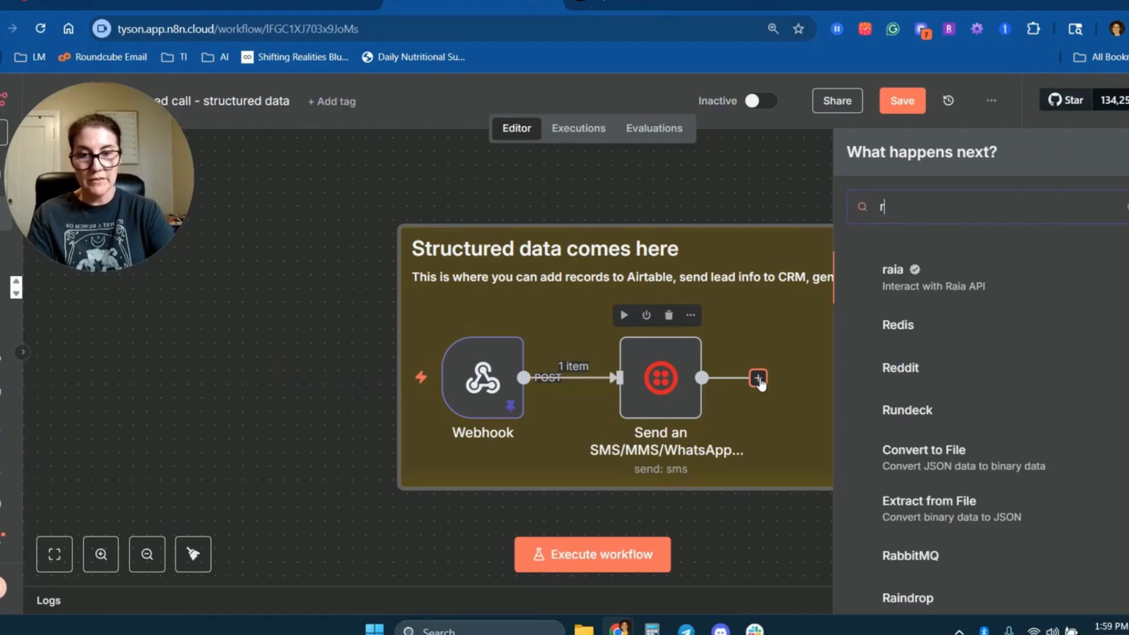
pyautogui.write('espond')
pyautogui.click(943, 313)
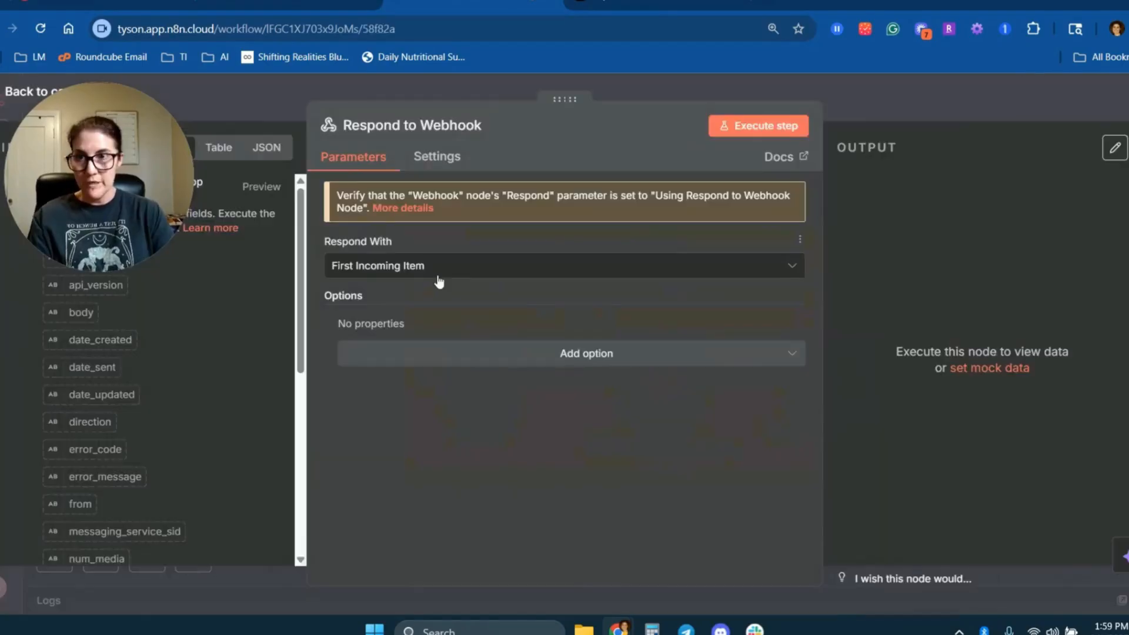
pyautogui.click(555, 347)
pyautogui.click(417, 396)
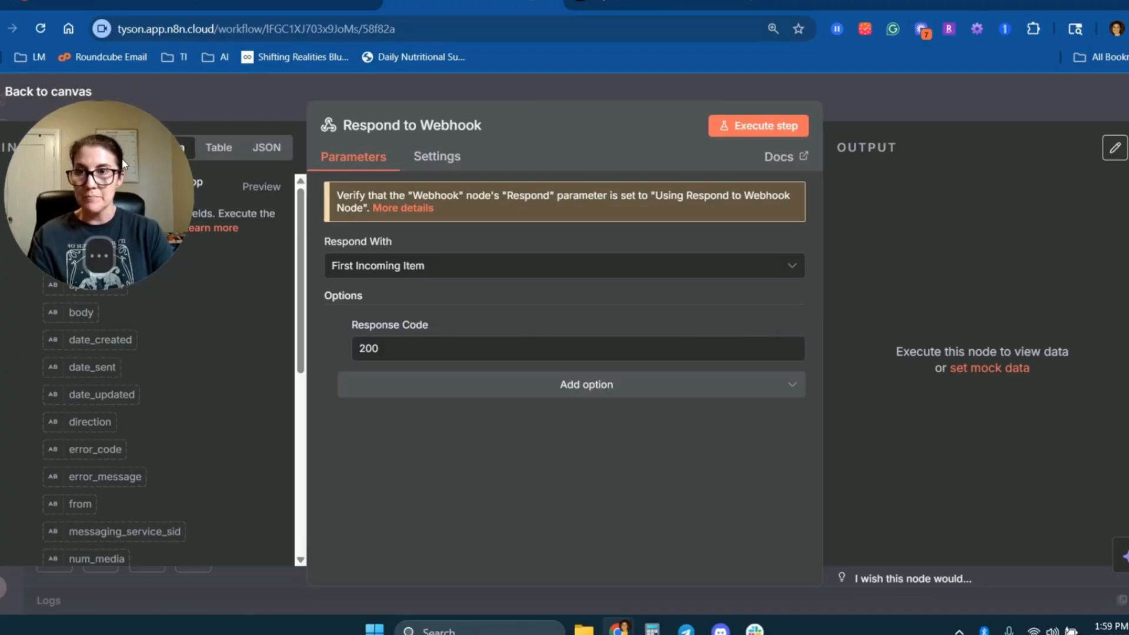
pyautogui.press('Escape')
pyautogui.click(899, 100)
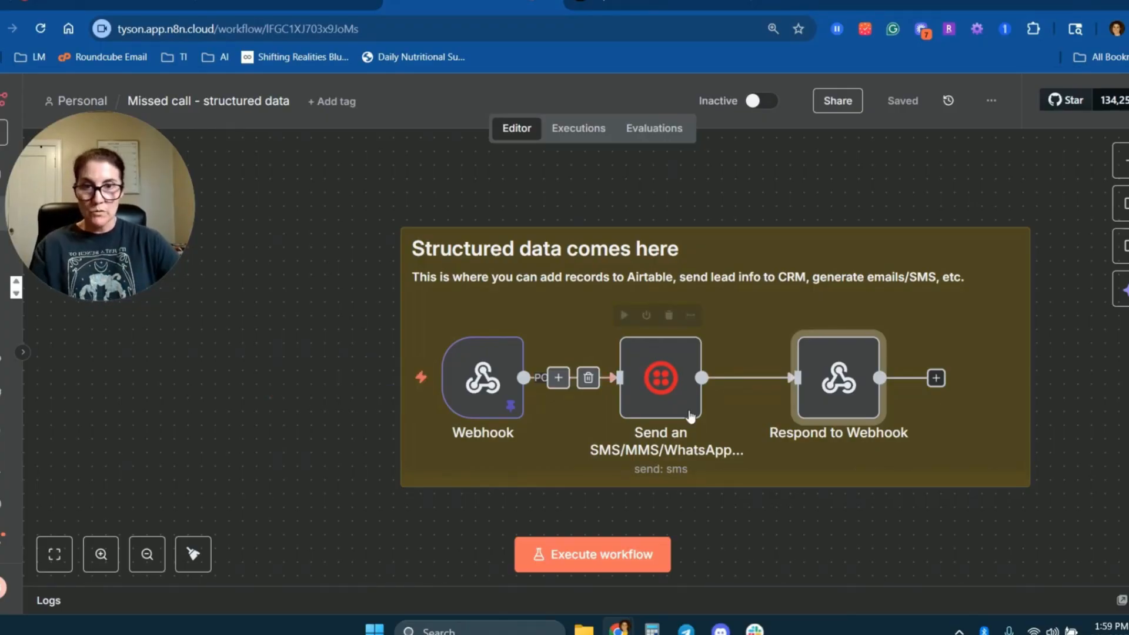
# Copy the sender phone number into the recipient field of the Twilio SMS node.
pyautogui.doubleClick(649, 377)
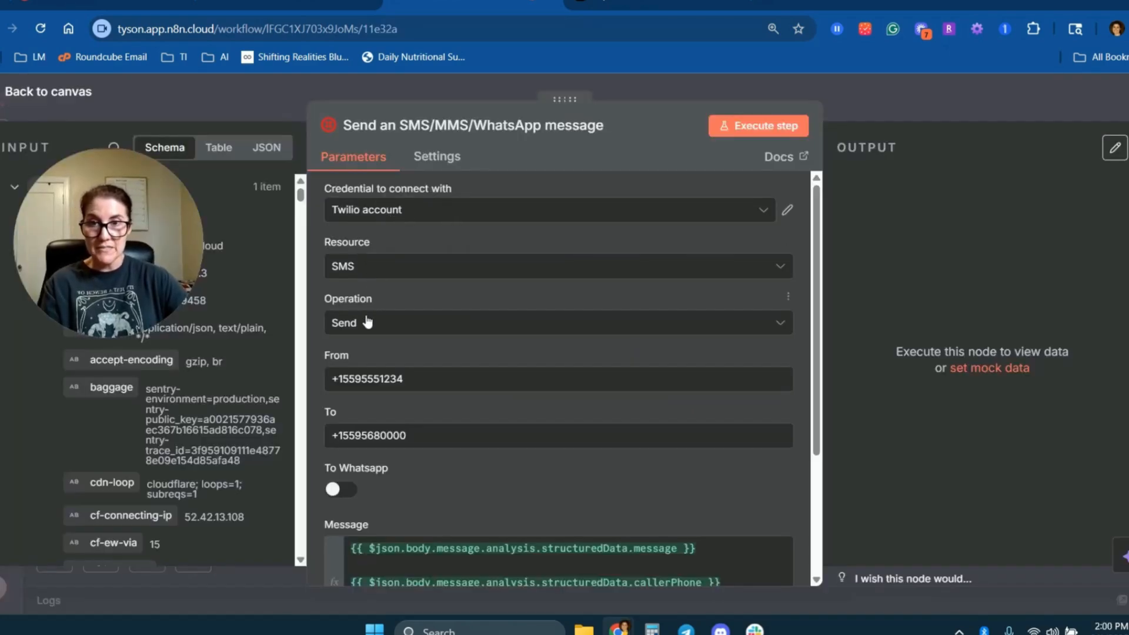
pyautogui.tripleClick(367, 379)
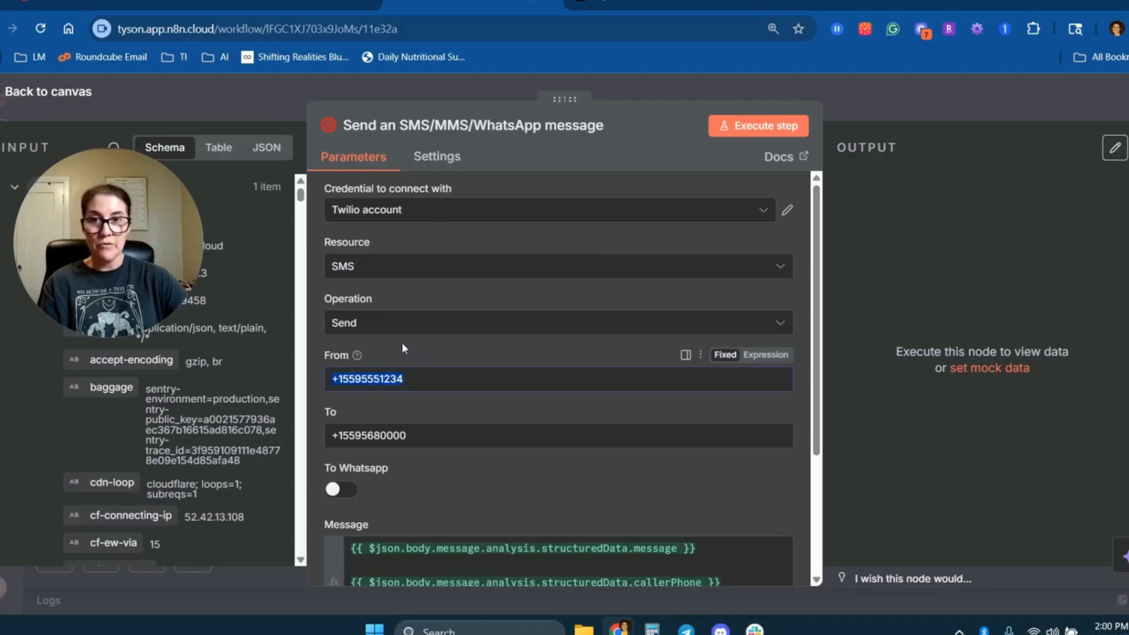
pyautogui.hotkey('ctrl', 'c')
pyautogui.tripleClick(400, 434)
pyautogui.hotkey('ctrl', 'v')
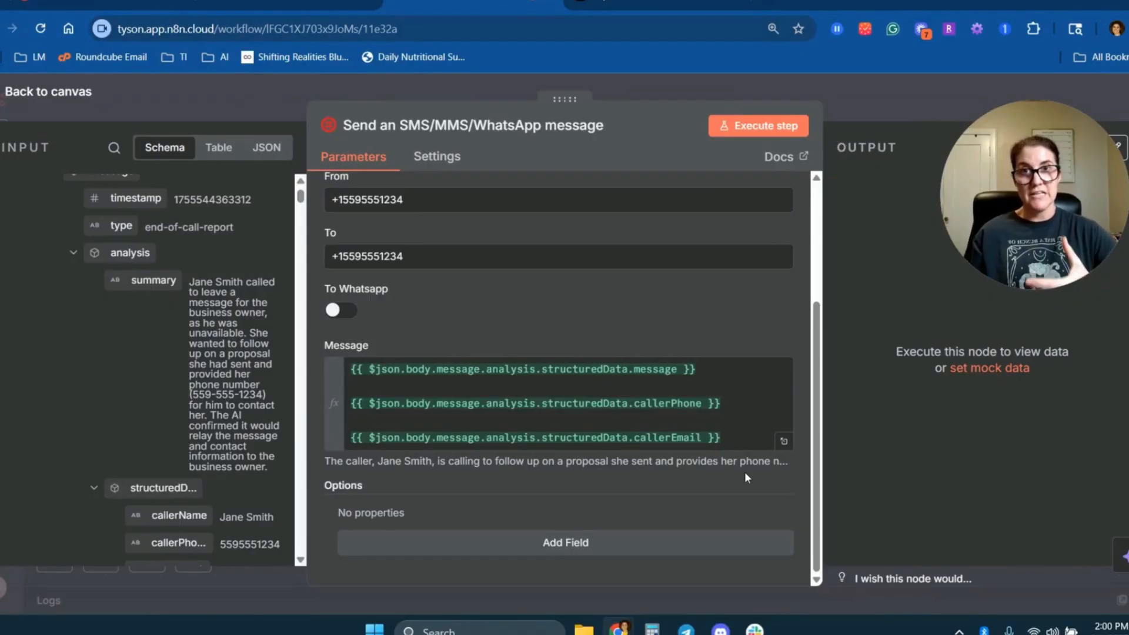
# Examine the SMS message expression and its preview of the structured message, caller phone and caller email.
pyautogui.click(783, 444)
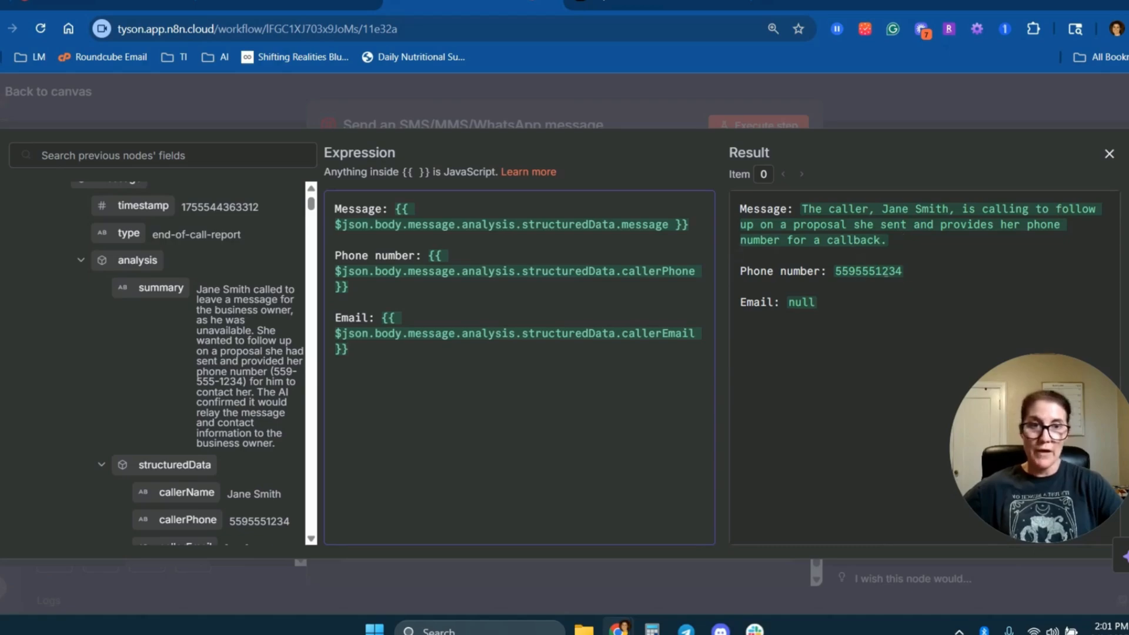
pyautogui.moveTo(903, 271); pyautogui.dragTo(826, 271)
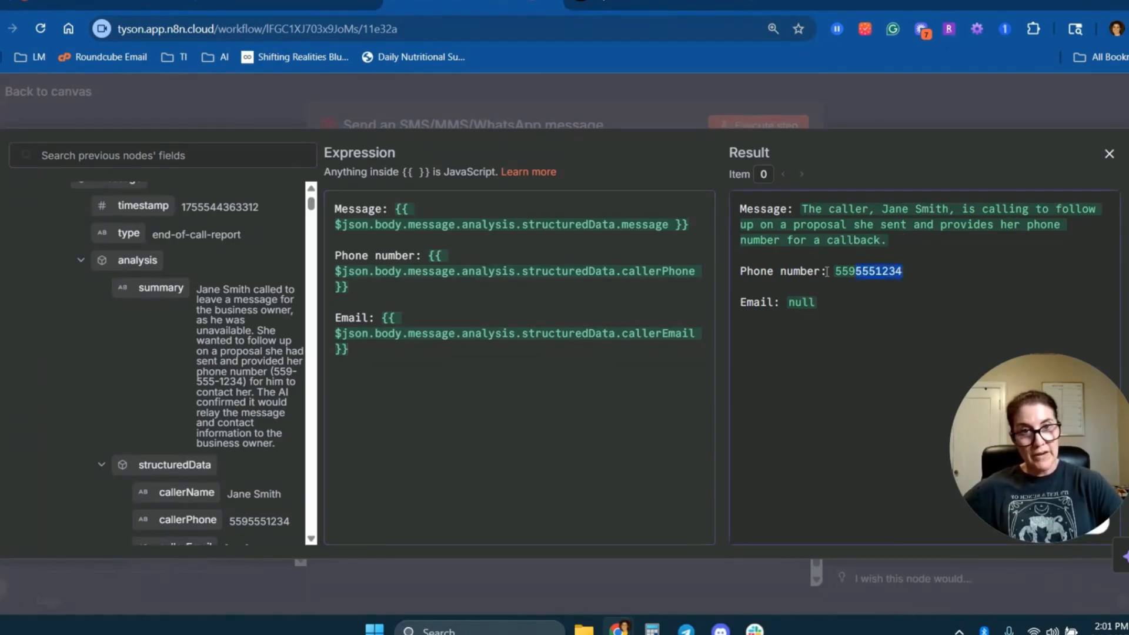
pyautogui.click(915, 261)
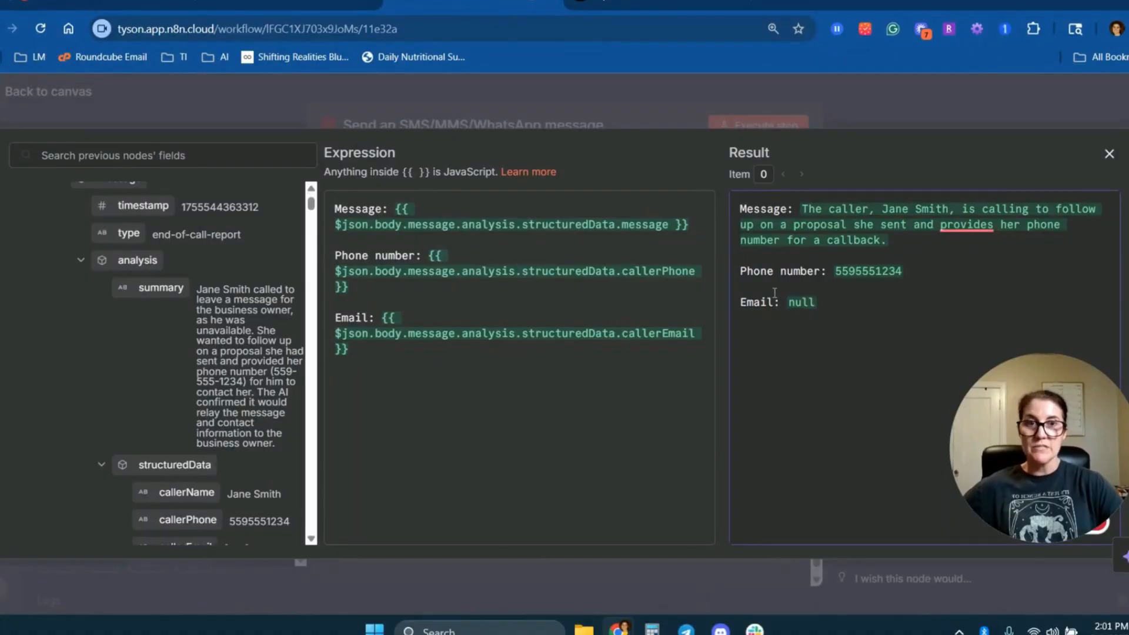
pyautogui.scroll(-4, 236, 323)
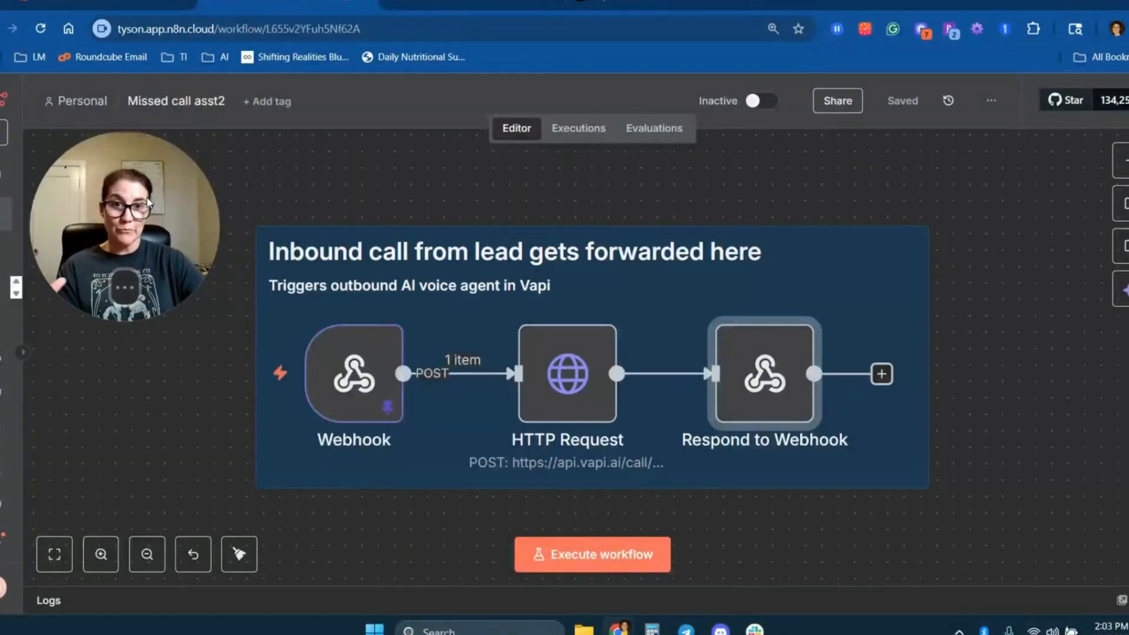
# Activate the Missed call asst2 workflow and open the execution history of the Missed call - structured data workflow.
pyautogui.moveTo(373, 376)
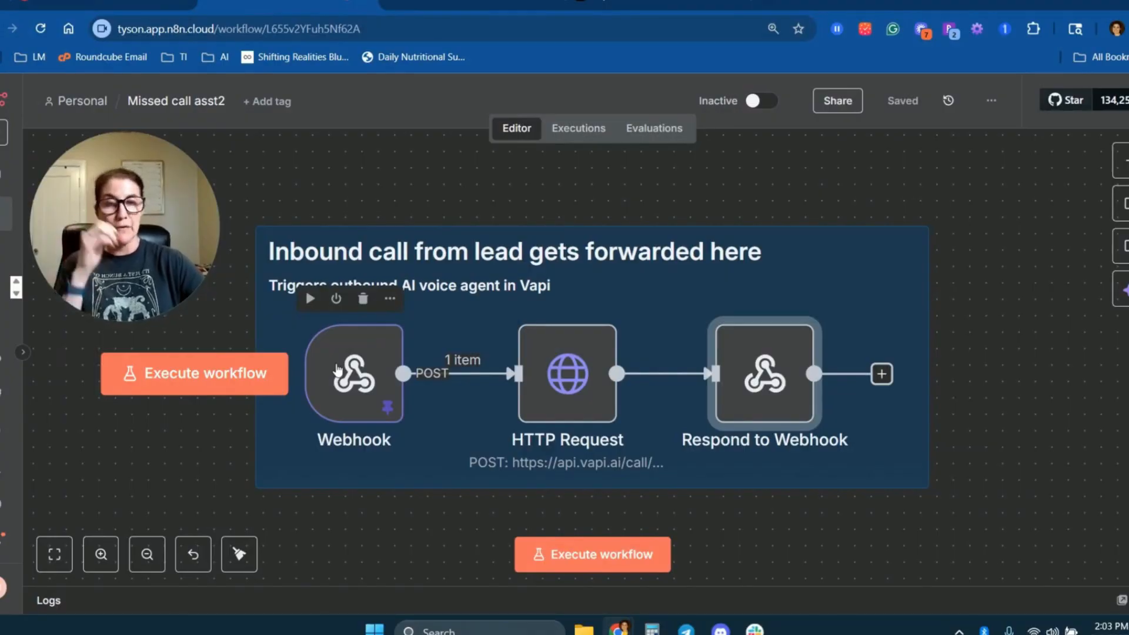
pyautogui.click(761, 101)
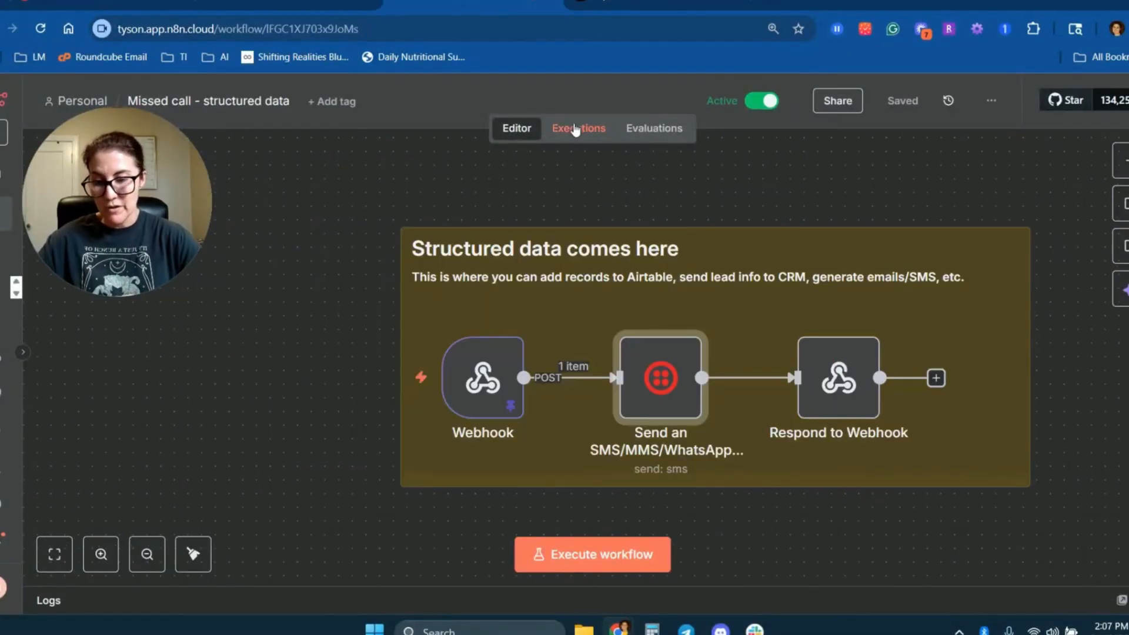
pyautogui.click(576, 131)
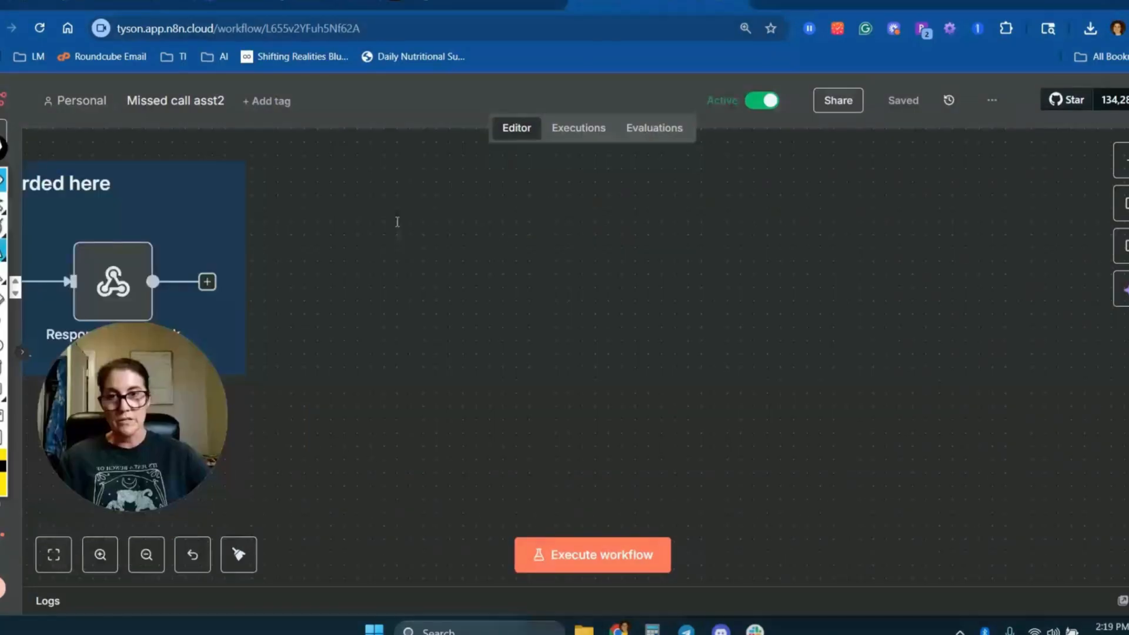
# Write an on-screen text annotation over the empty canvas listing Home services, coaches/therapists, photographers and owner/operator on separate lines.
pyautogui.click(398, 230)
pyautogui.write('Home')
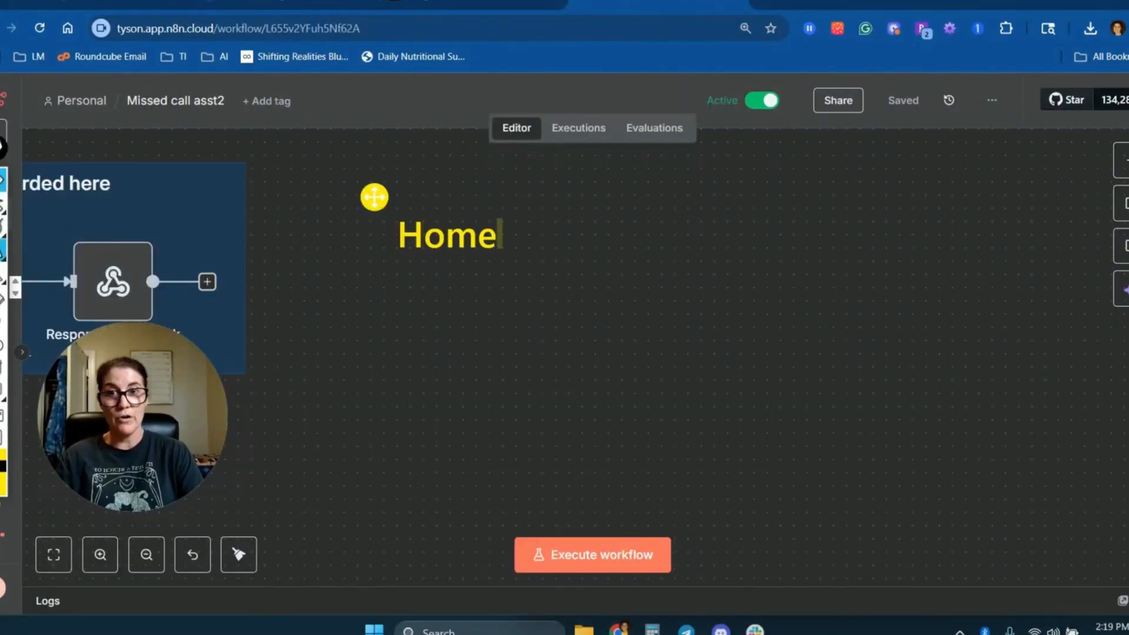
pyautogui.write(' services coaches/therapists photogra')
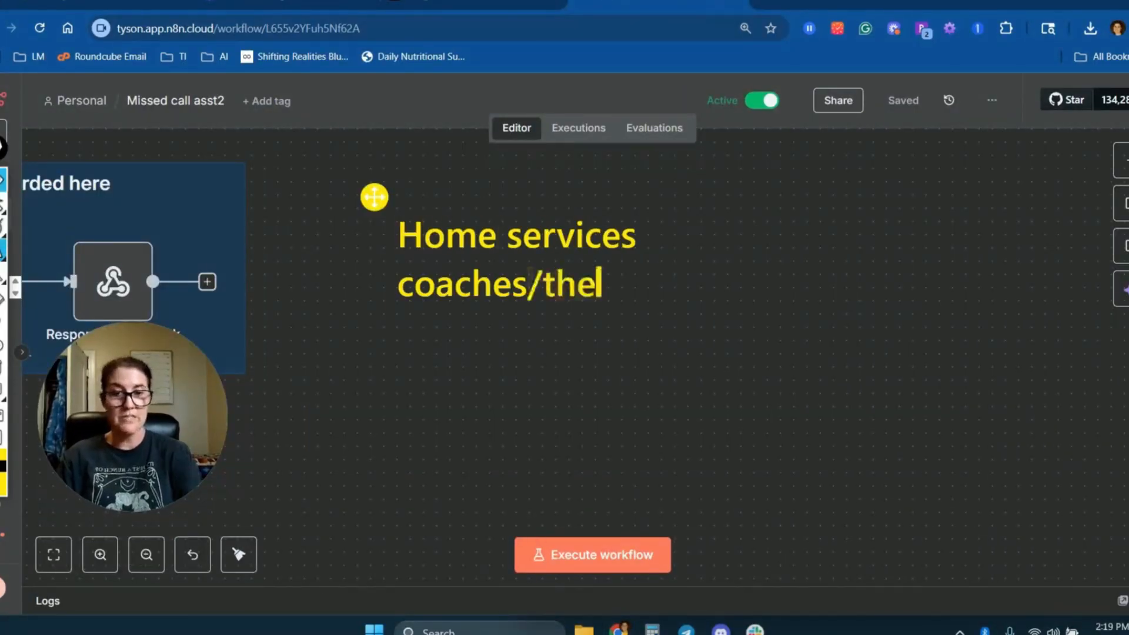
pyautogui.write('phers owner/operator')
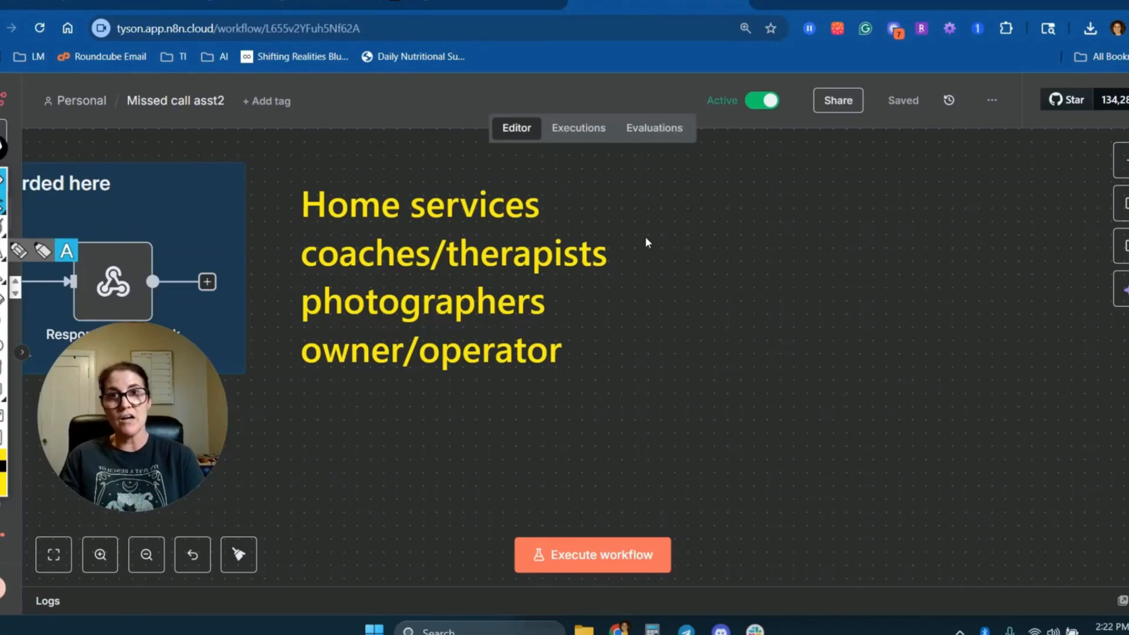
# Add a separate text annotation reading $7500 beside the first line of the business-type list.
pyautogui.click(706, 199)
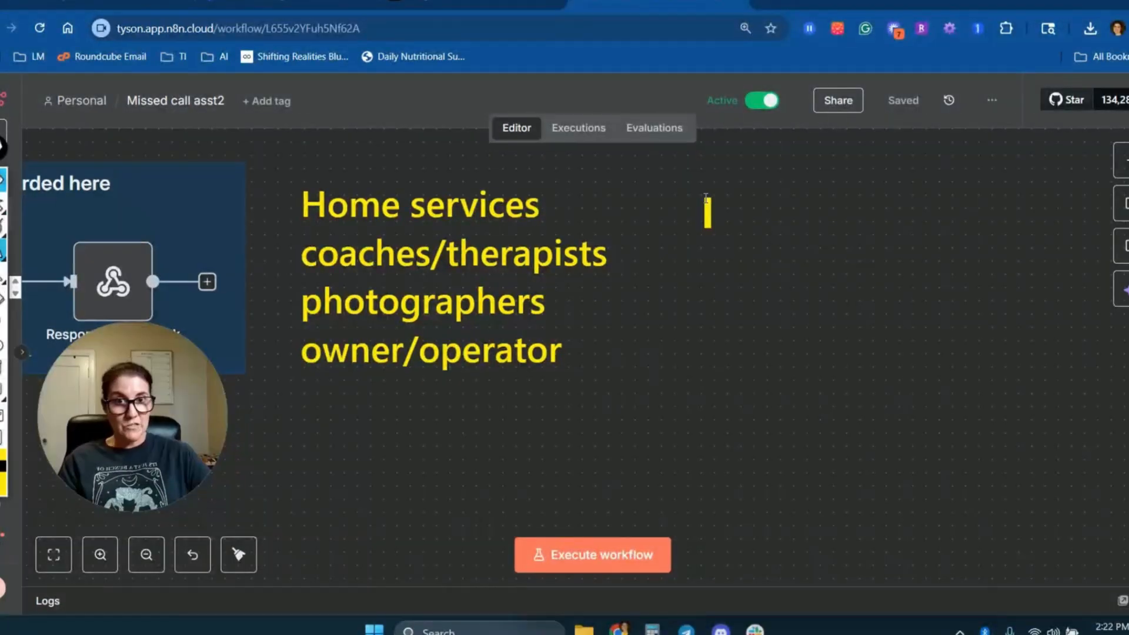
pyautogui.write('$')
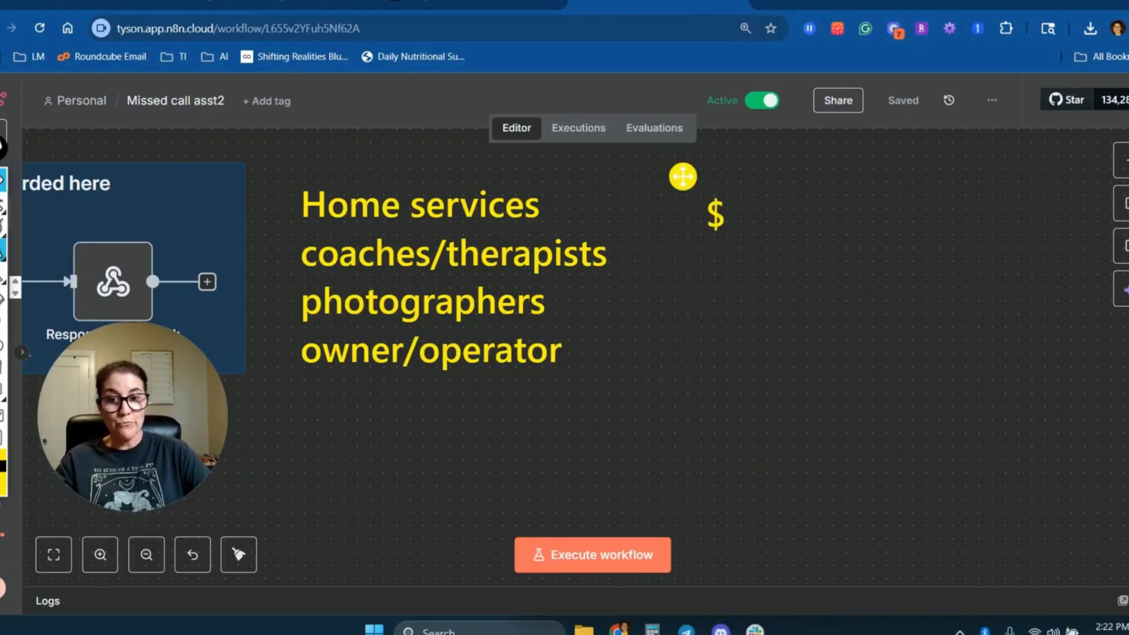
pyautogui.write('7500')
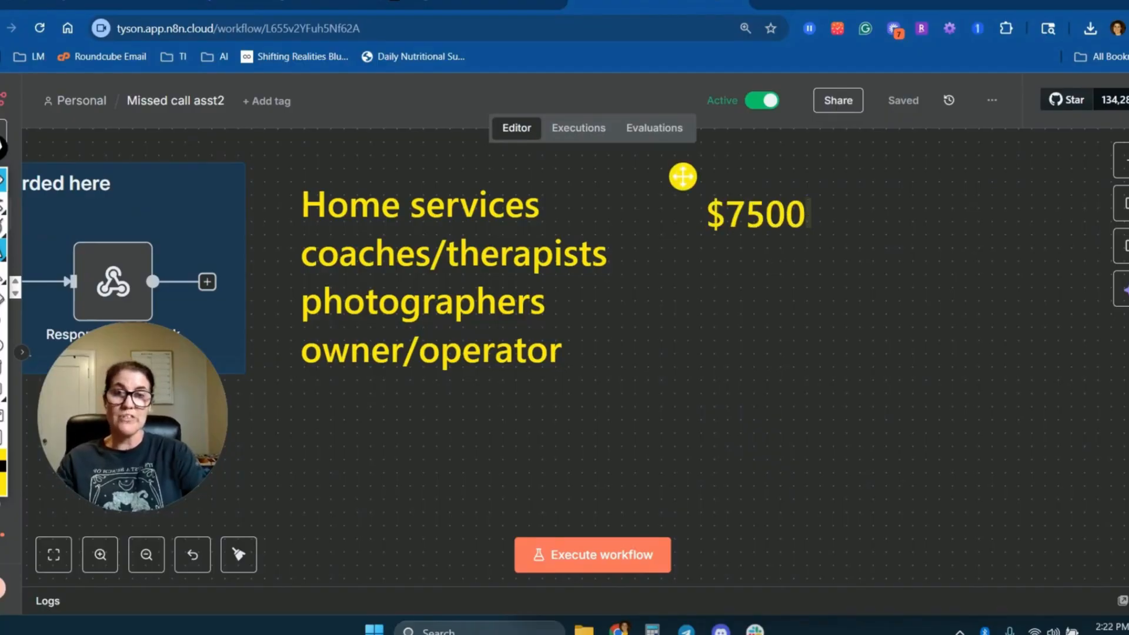